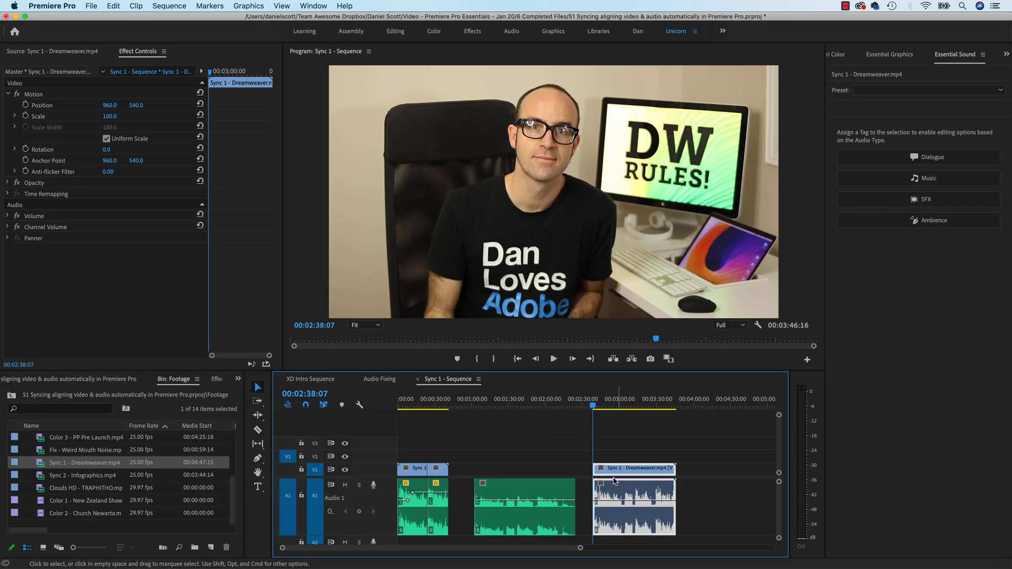
Play back the sequence to review the clips, then replay from about one minute in.
key("space")
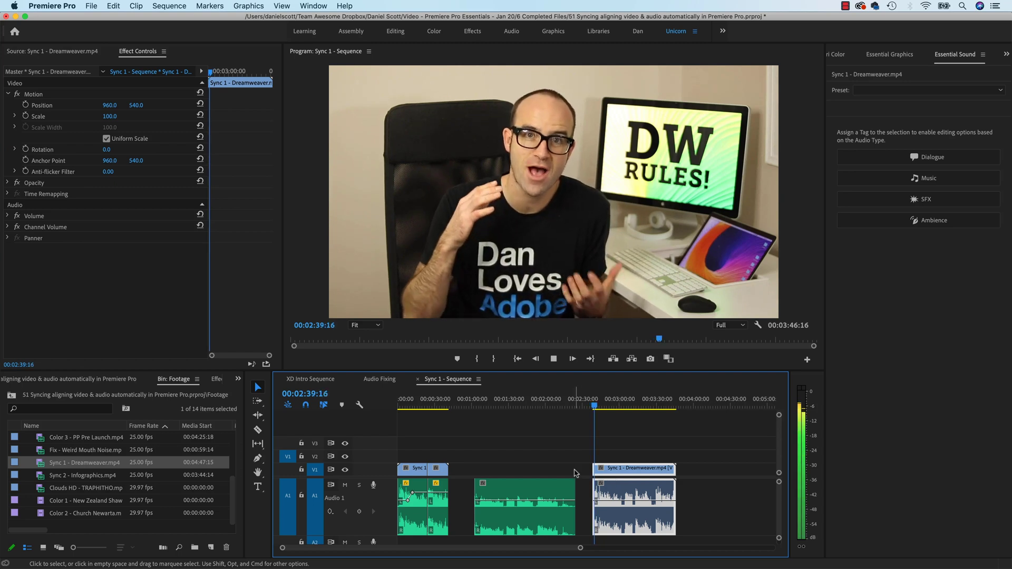
key("space")
left_click_drag(577, 414, 476, 418)
key("space")
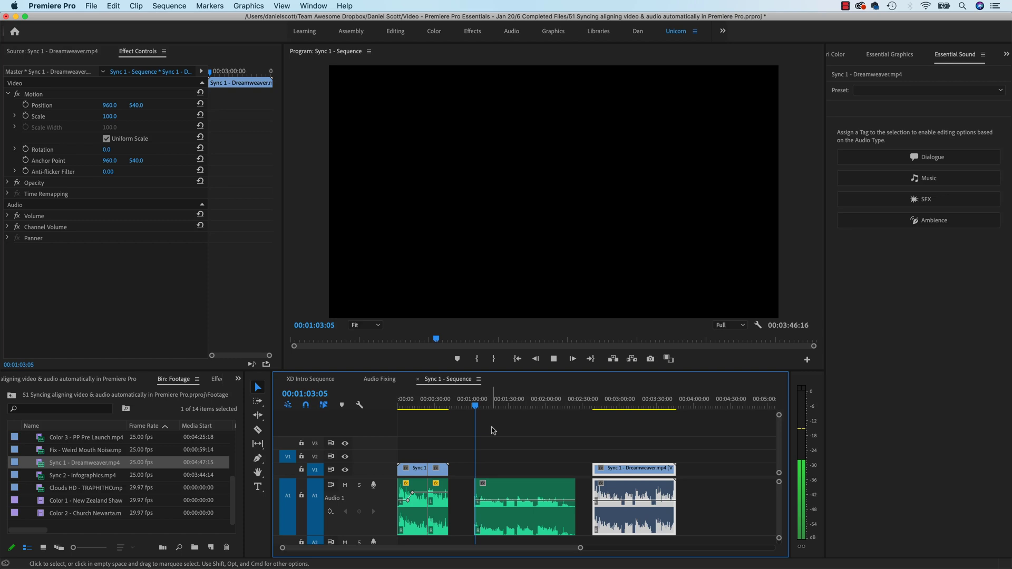
key("space")
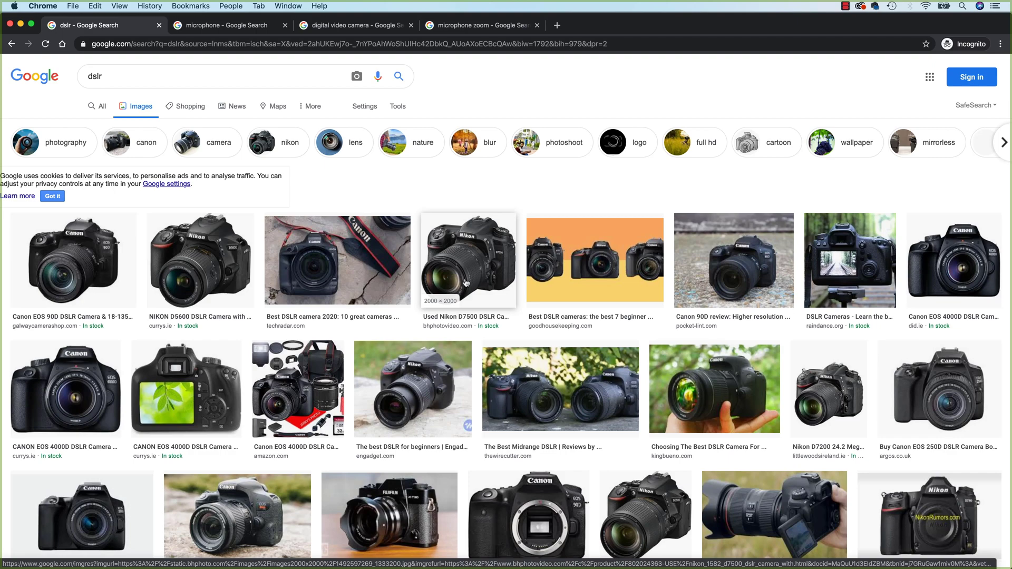
Compare the dslr and microphone image results in Chrome, ending on the microphone results.
left_click(238, 29)
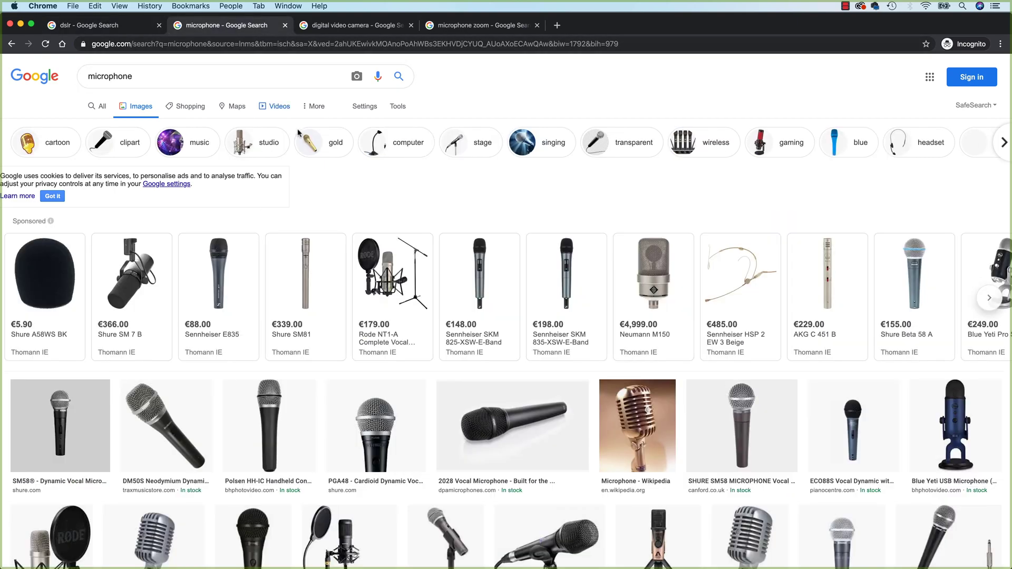
left_click(128, 26)
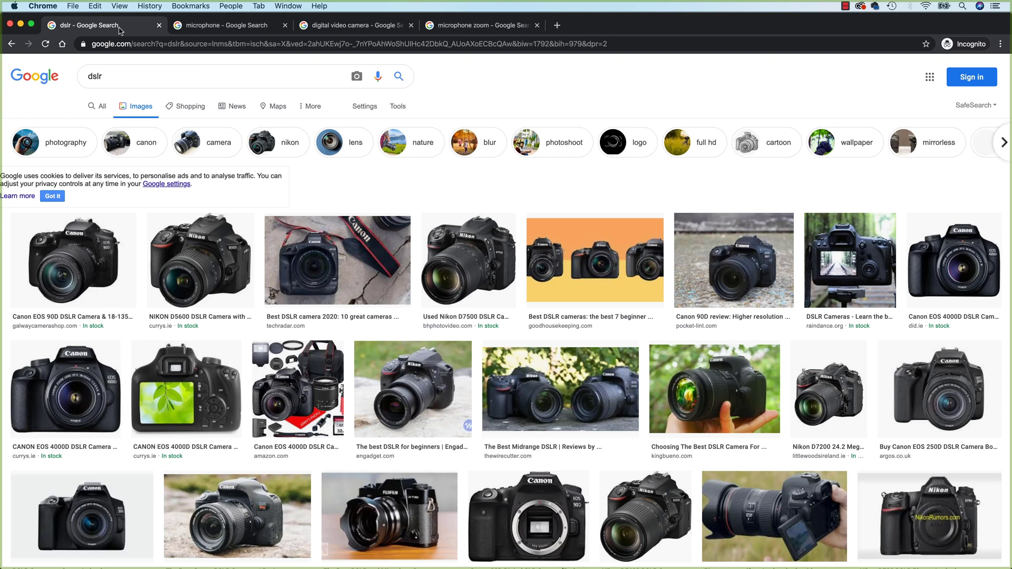
left_click(235, 30)
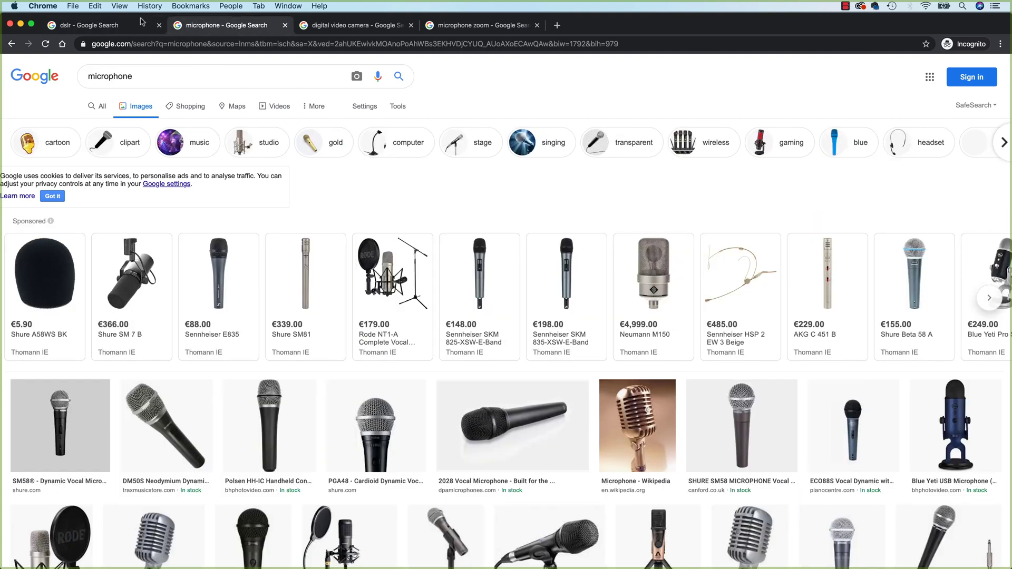
left_click(108, 29)
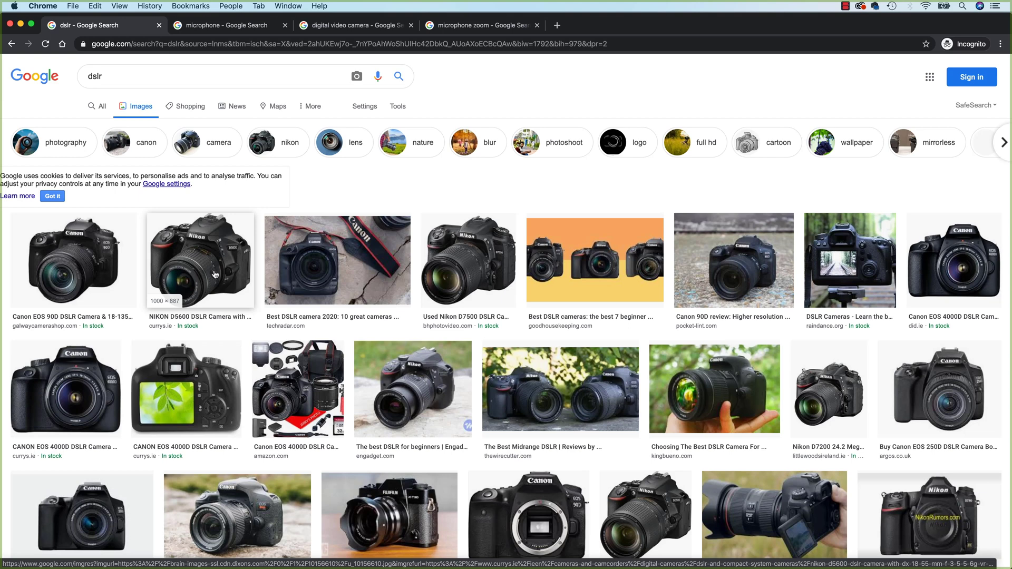
left_click(243, 33)
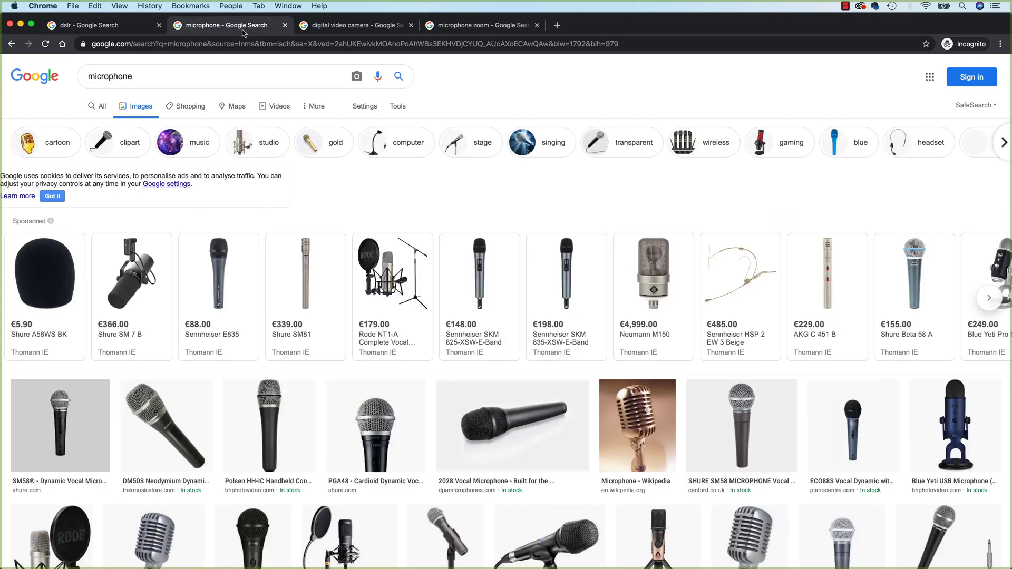
Look through the digital video camera and microphone zoom results, ending on digital video camera.
left_click(352, 31)
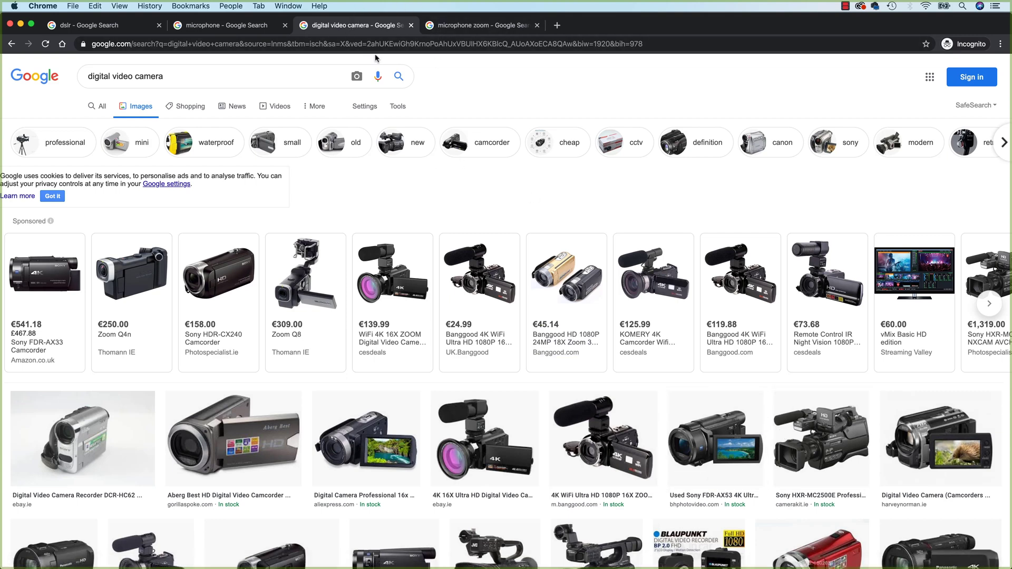
left_click(476, 28)
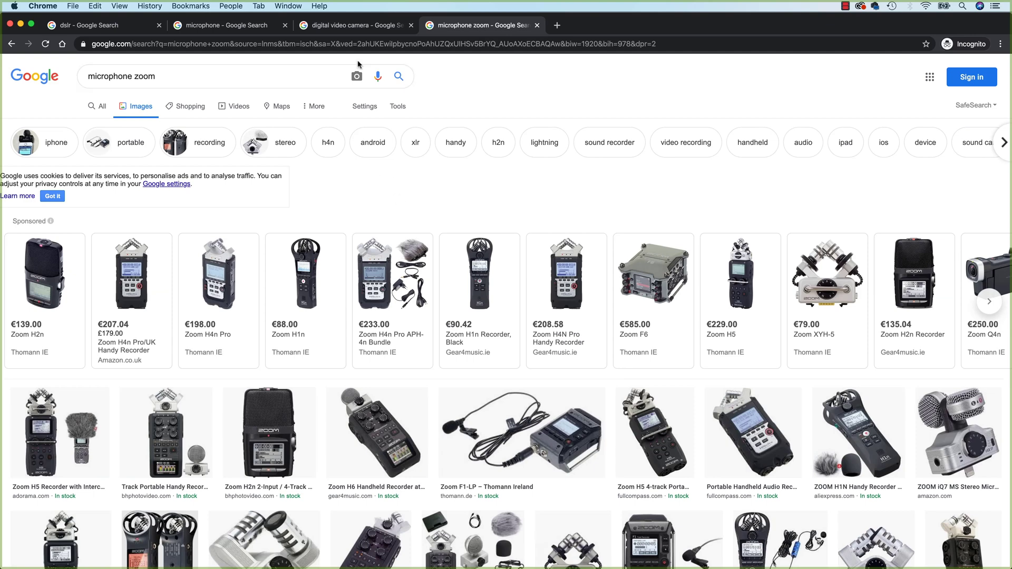
left_click(346, 28)
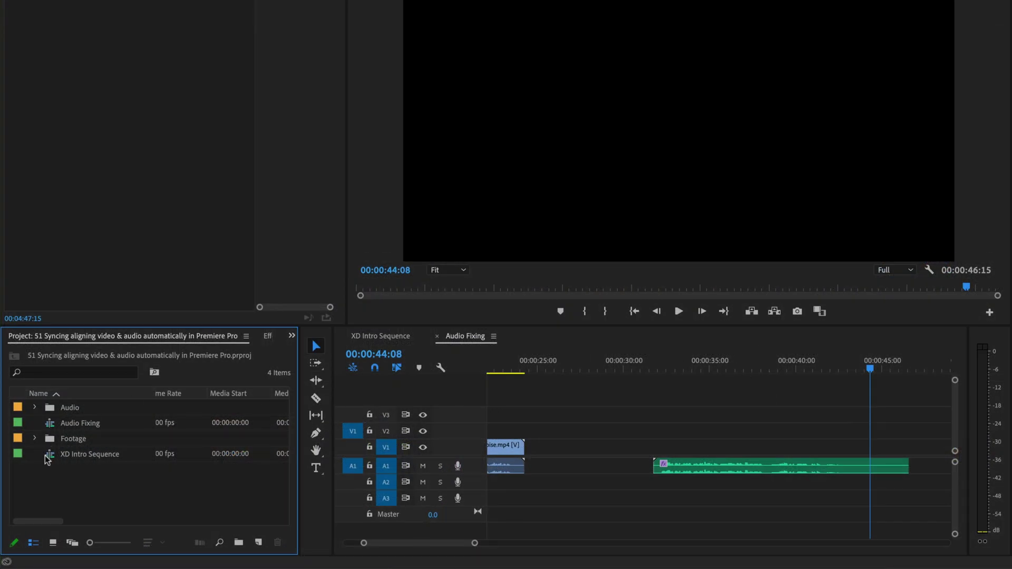
Create a new sequence from the Sync 1 - Dreamweaver clip in the Footage bin.
left_click(52, 442)
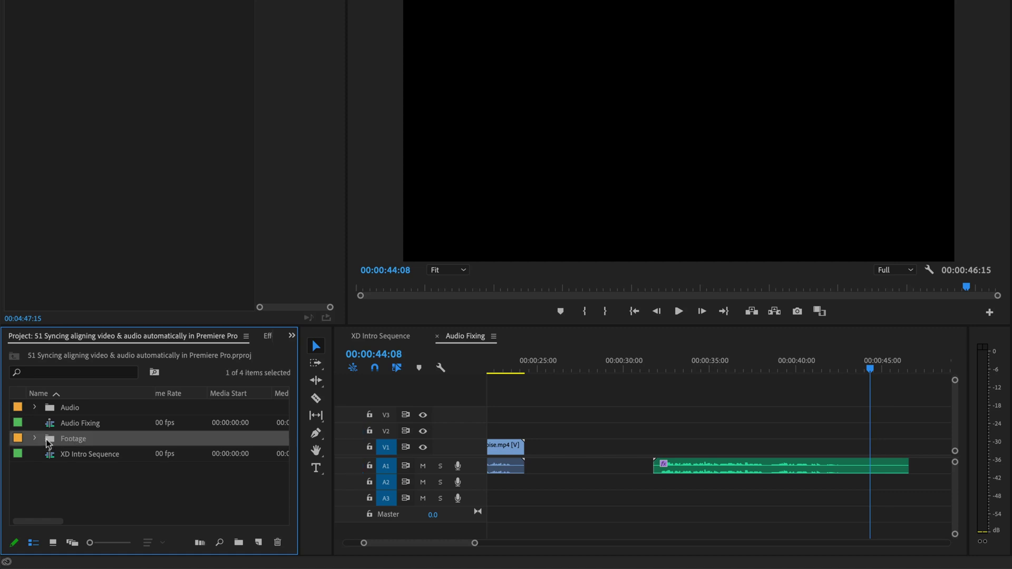
left_click(35, 439)
scroll(127, 483, "down", 4)
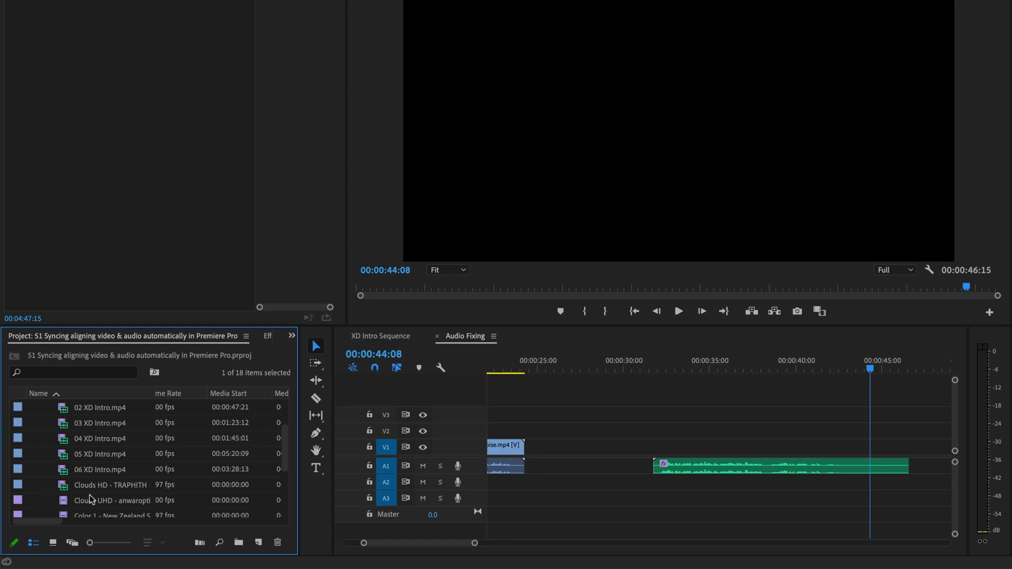
scroll(82, 466, "down", 6)
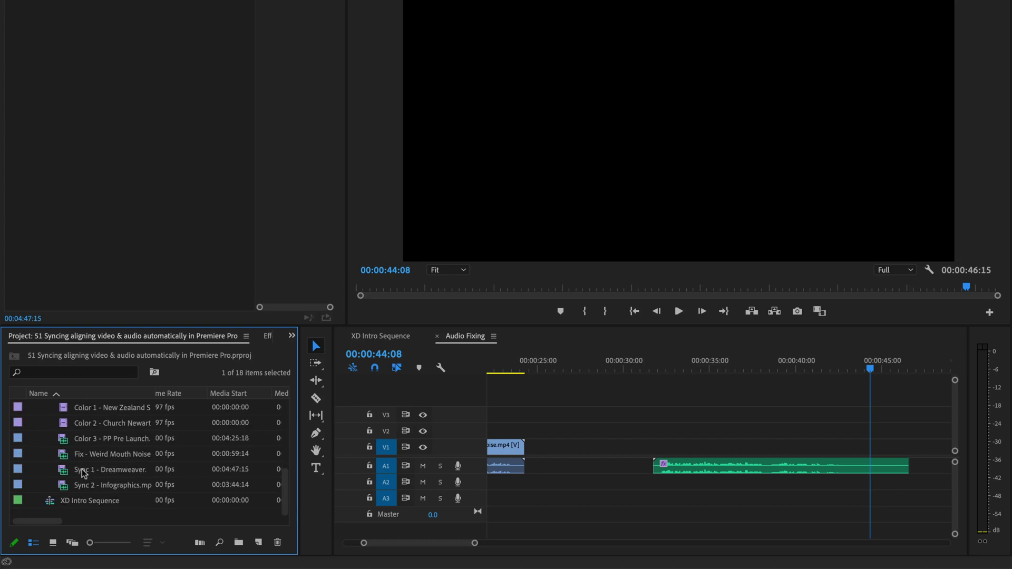
left_click(112, 474)
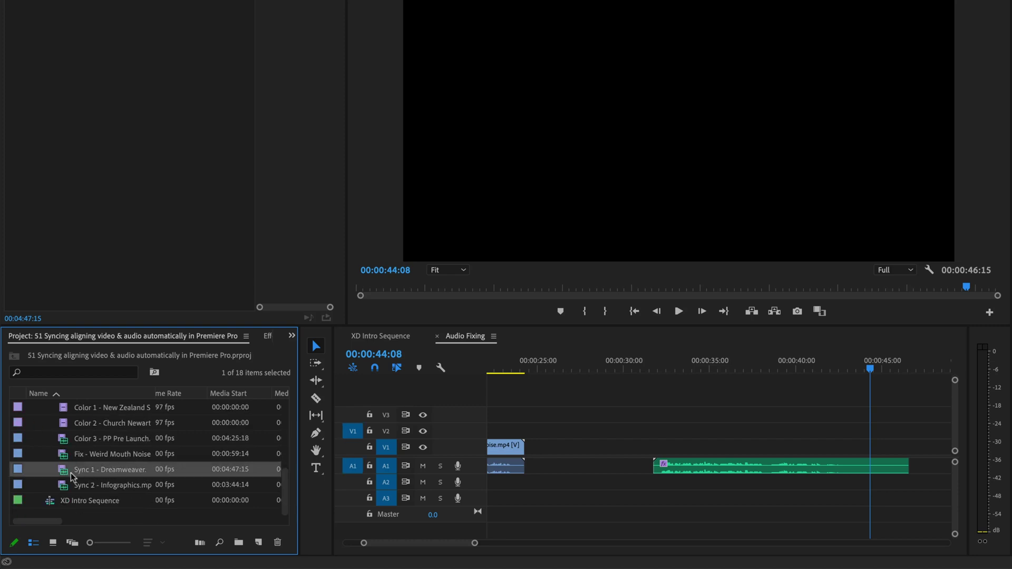
right_click(104, 477)
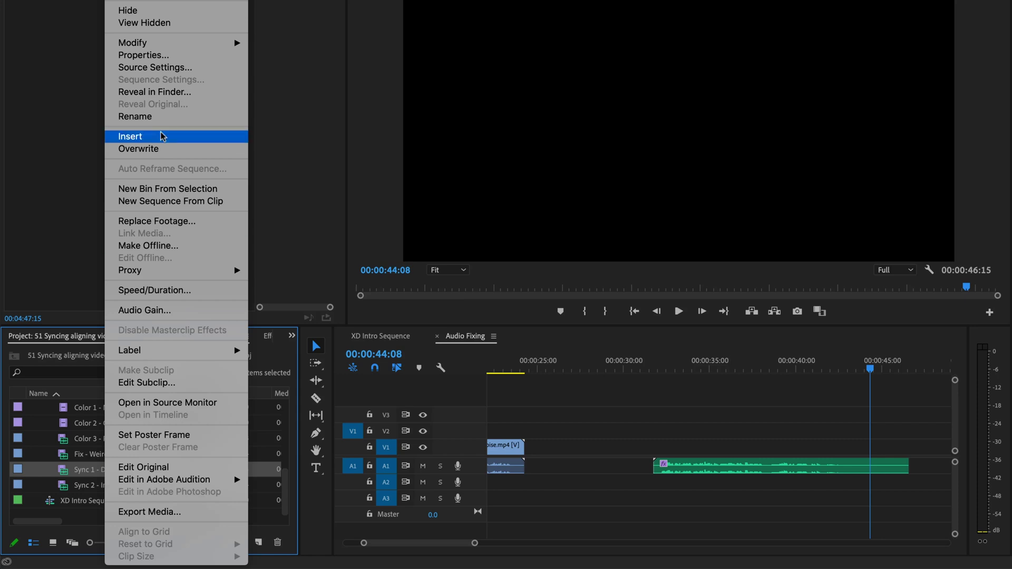
left_click(172, 202)
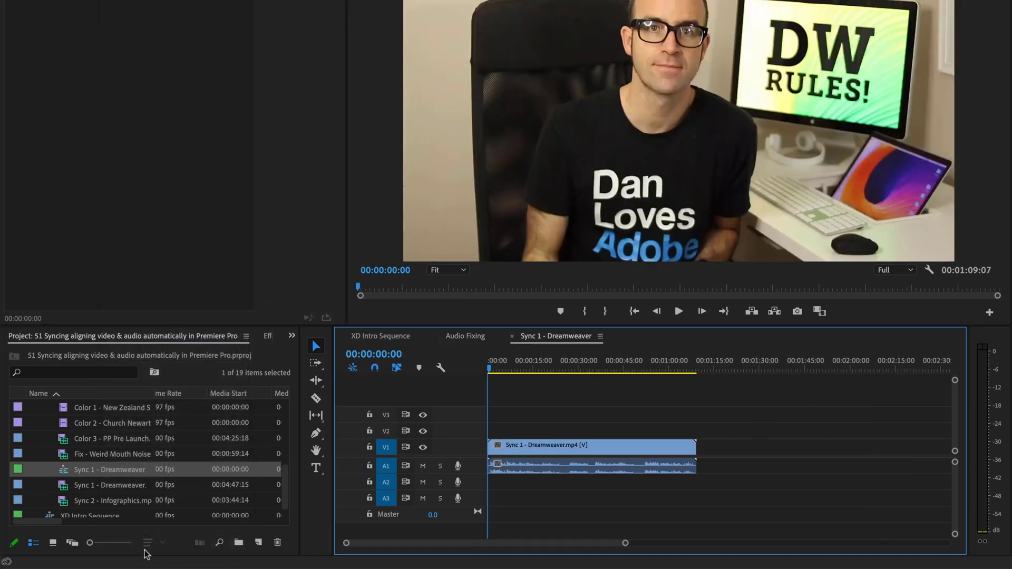
Rename the new sequence to 'Sync 1 - Sequence'.
left_click(91, 469)
left_click(102, 470)
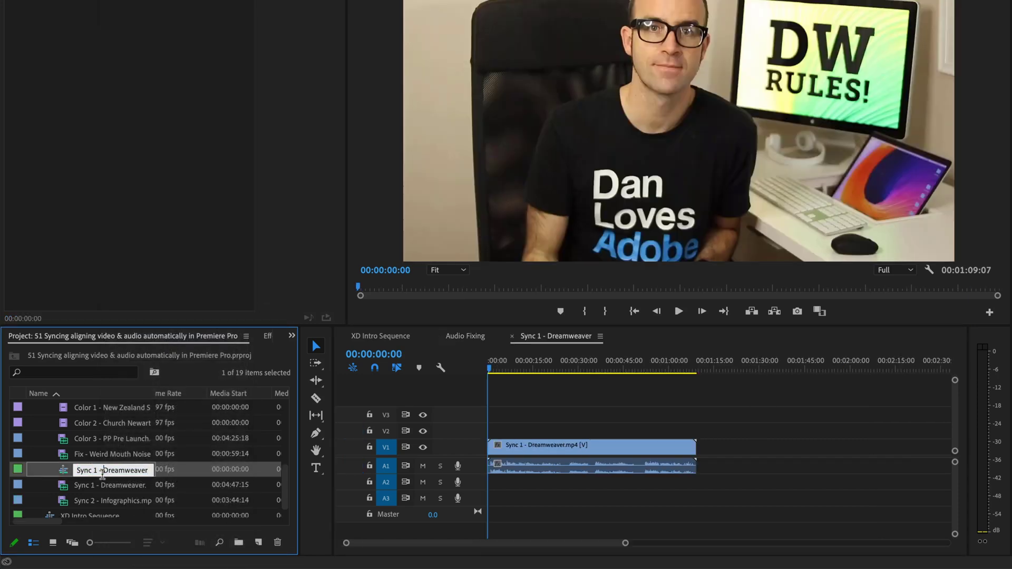
key("shift+End")
key("Delete")
key("Tab")
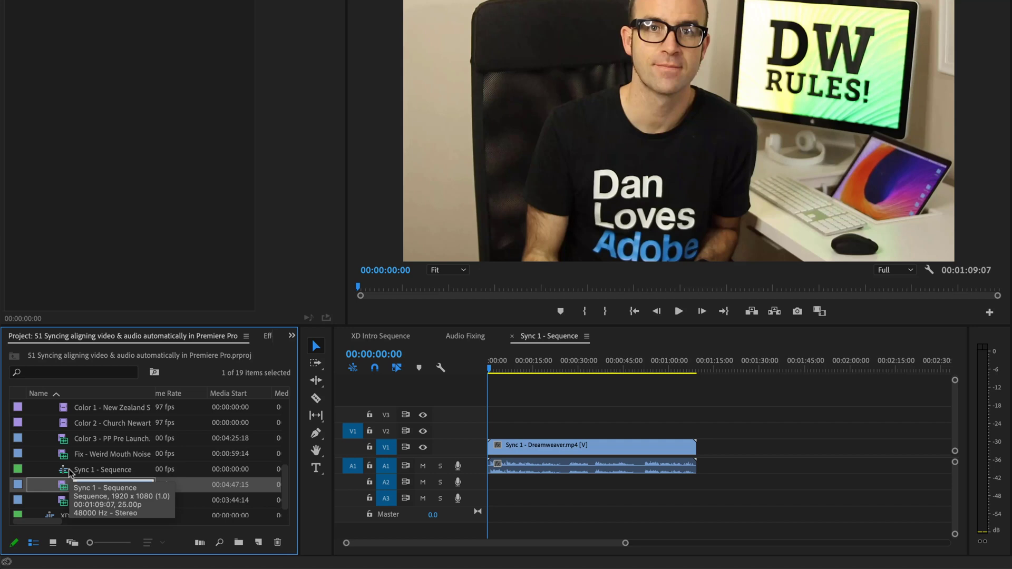
Move Sync 1 - Sequence to the project root and collapse the Footage bin.
left_click(69, 470)
left_click_drag(36, 470, 42, 428)
scroll(53, 474, "up", 5)
left_click(35, 439)
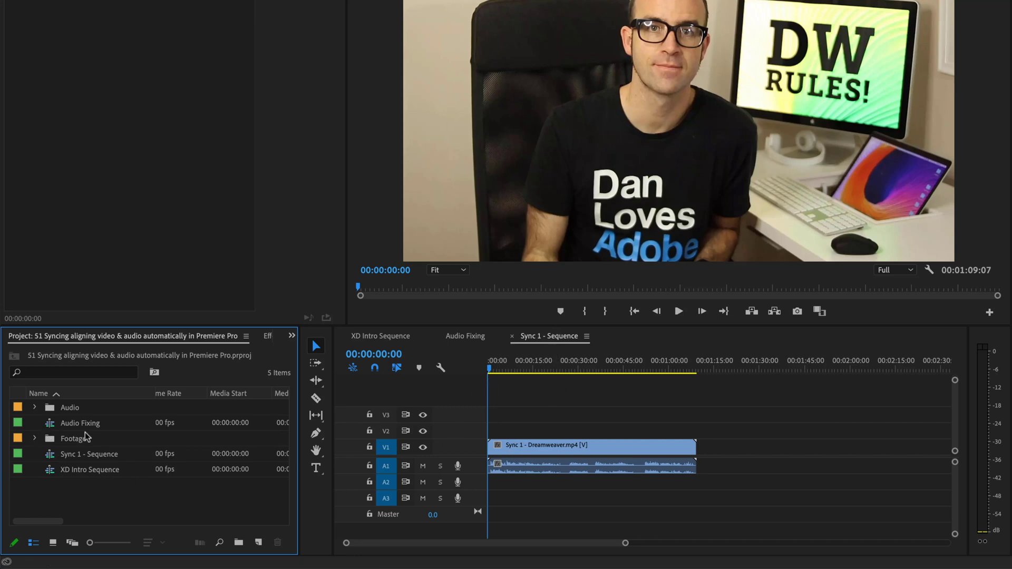
Add the separate Sync 1 - Dreamweaver audio clip from the Audio bin after the video.
left_click(35, 408)
scroll(84, 454, "down", 4)
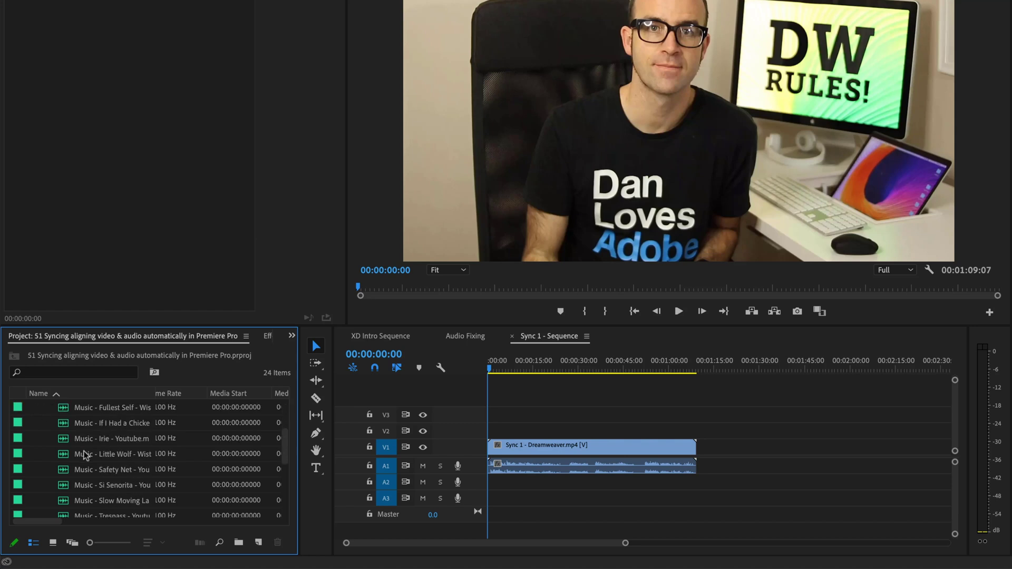
scroll(84, 454, "down", 3)
left_click(94, 457)
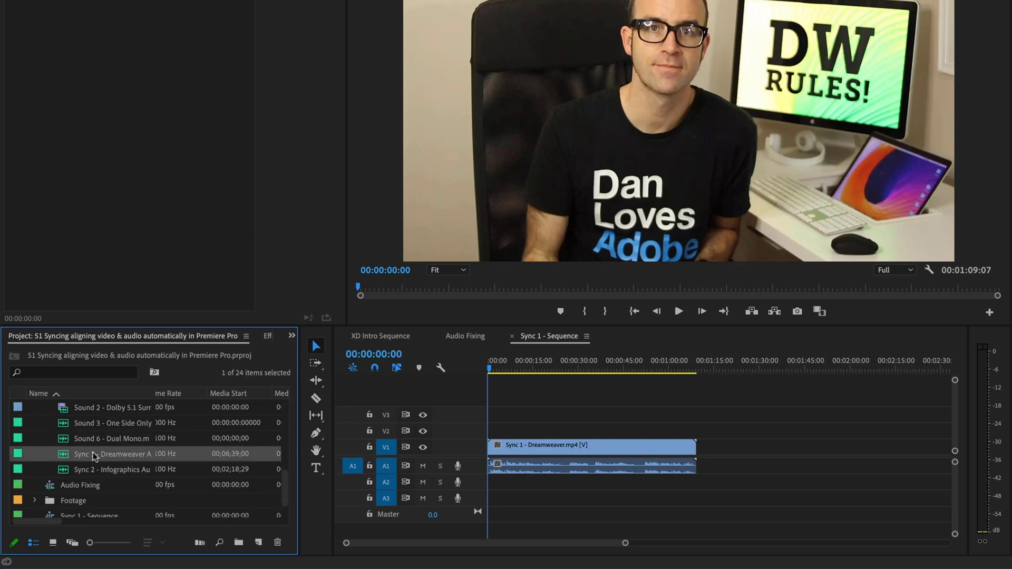
left_click_drag(65, 456, 753, 467)
Preview the sequence from the start, then park the playhead at about 29 seconds.
left_click(504, 365)
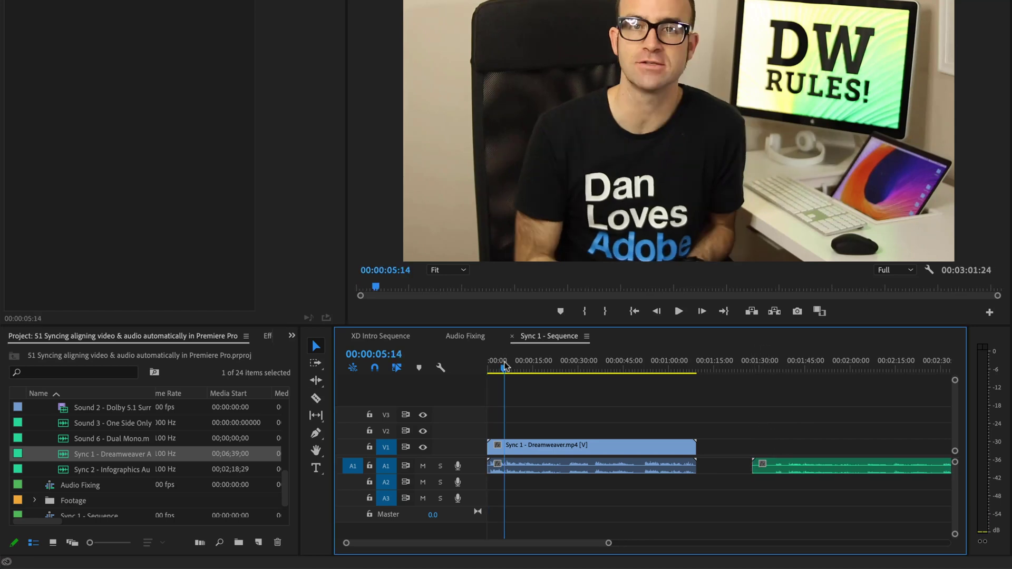
key("space")
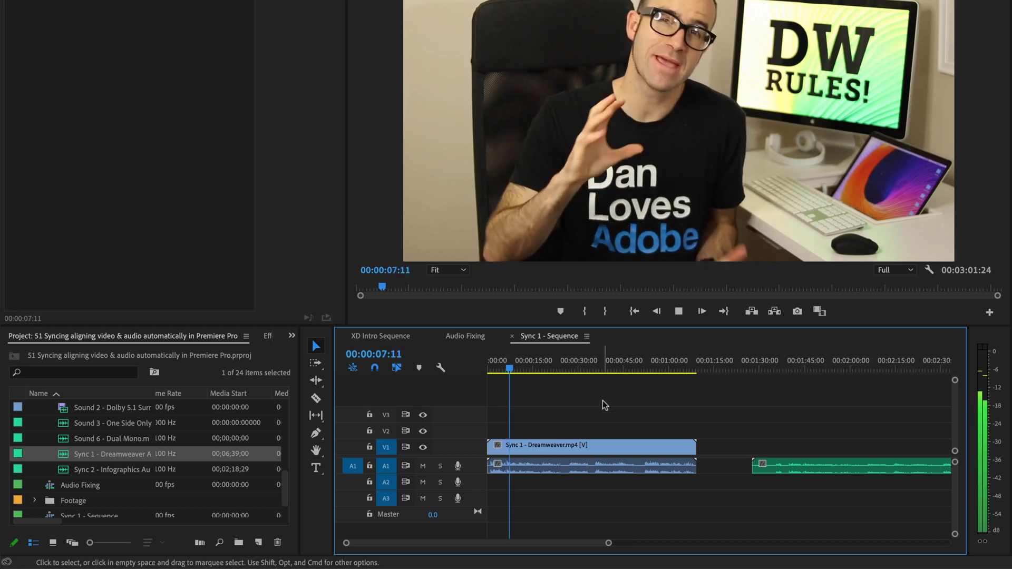
key("space")
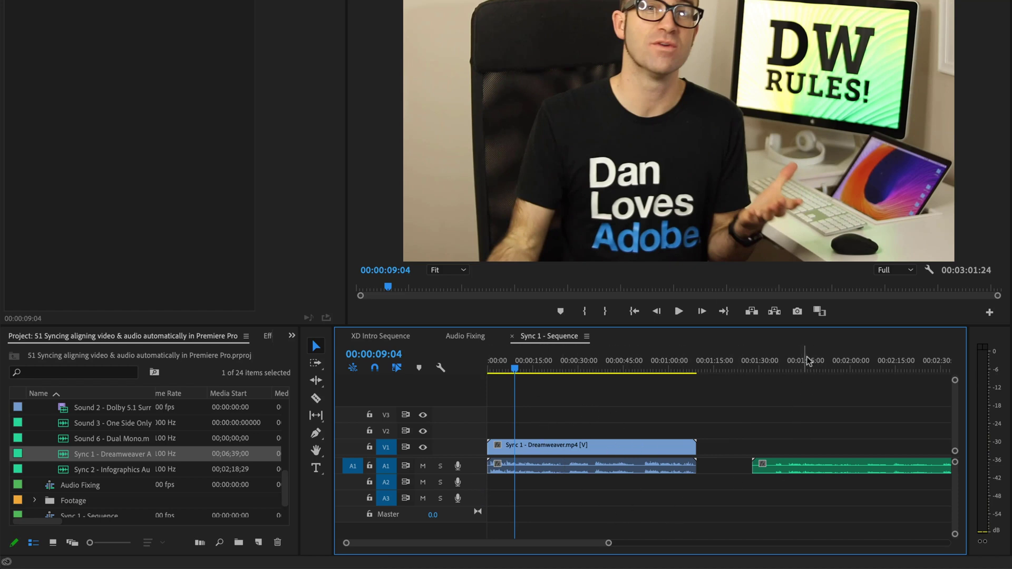
left_click_drag(819, 364, 795, 366)
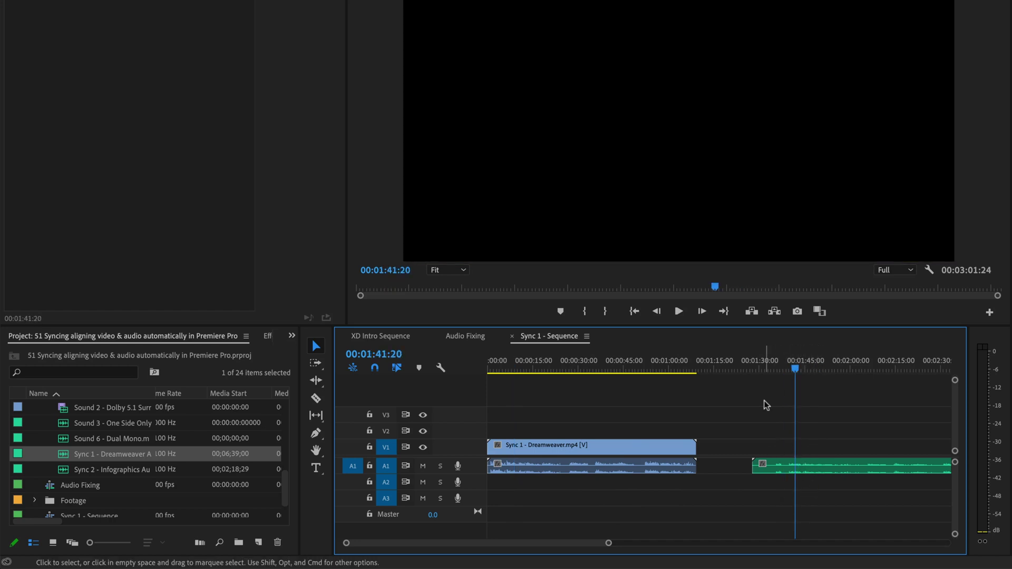
left_click(577, 364)
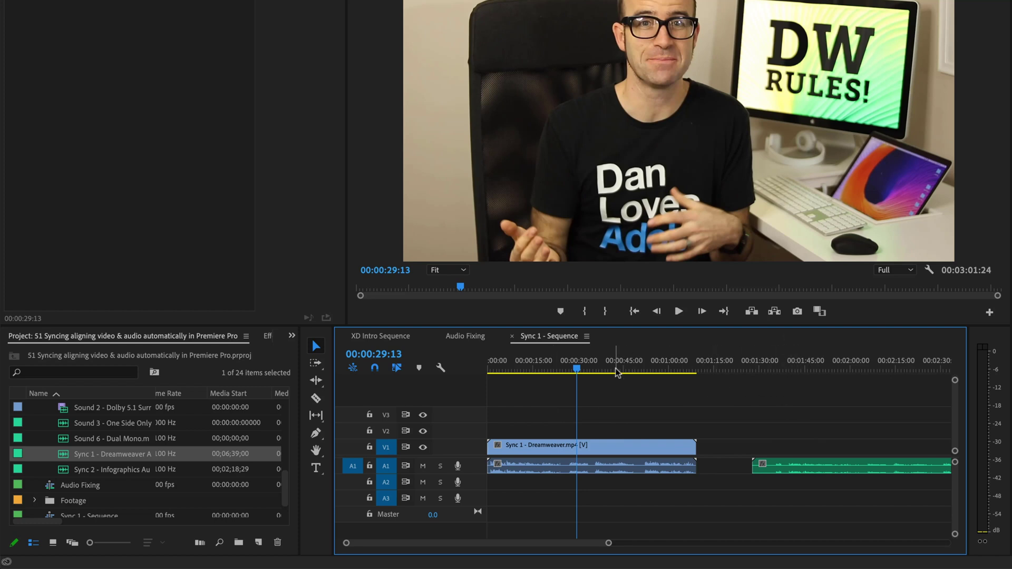
Drag the separate green audio clip from A1 straight down onto track A2.
left_click(513, 372)
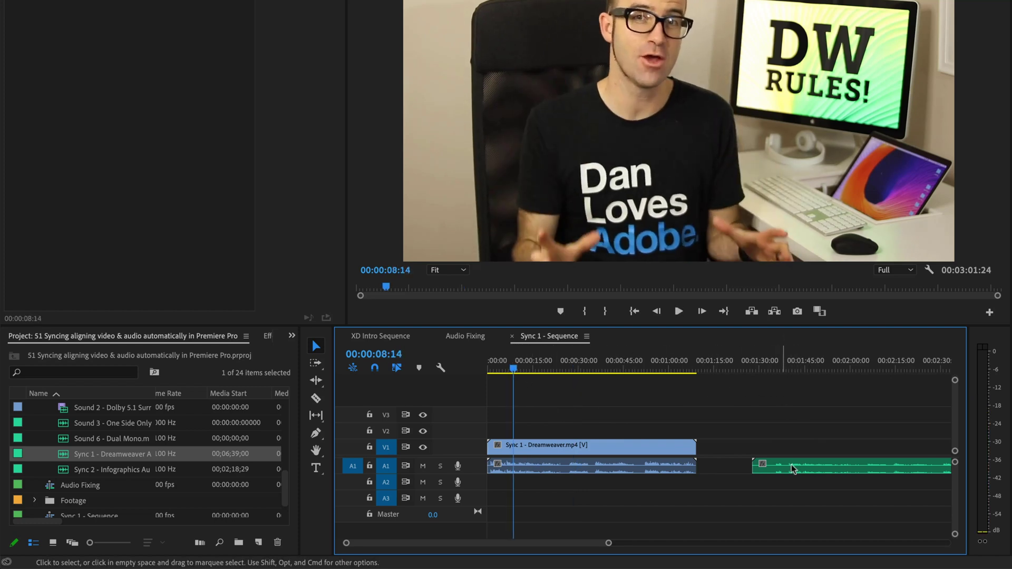
left_click(769, 466)
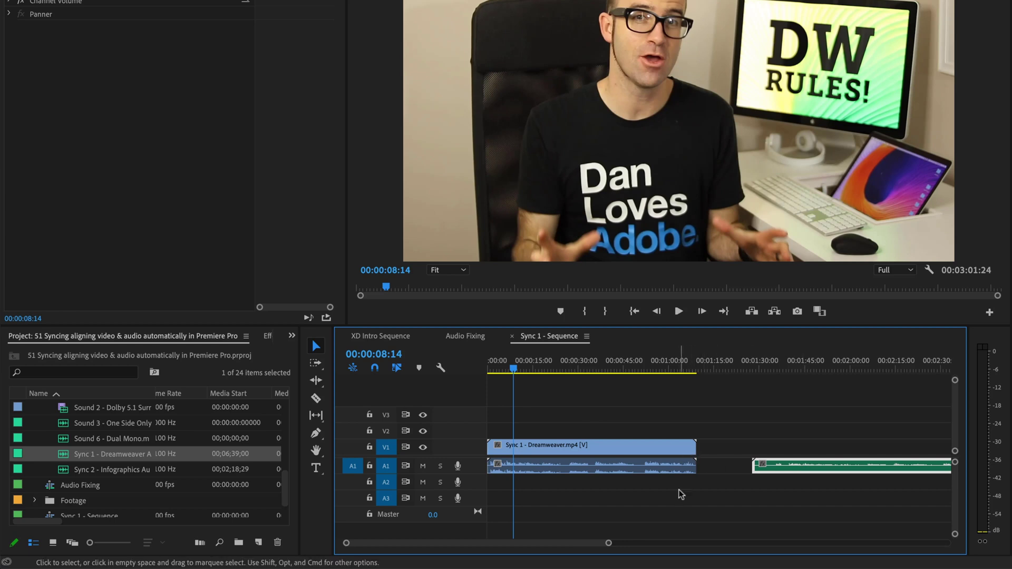
left_click(680, 452, "shift")
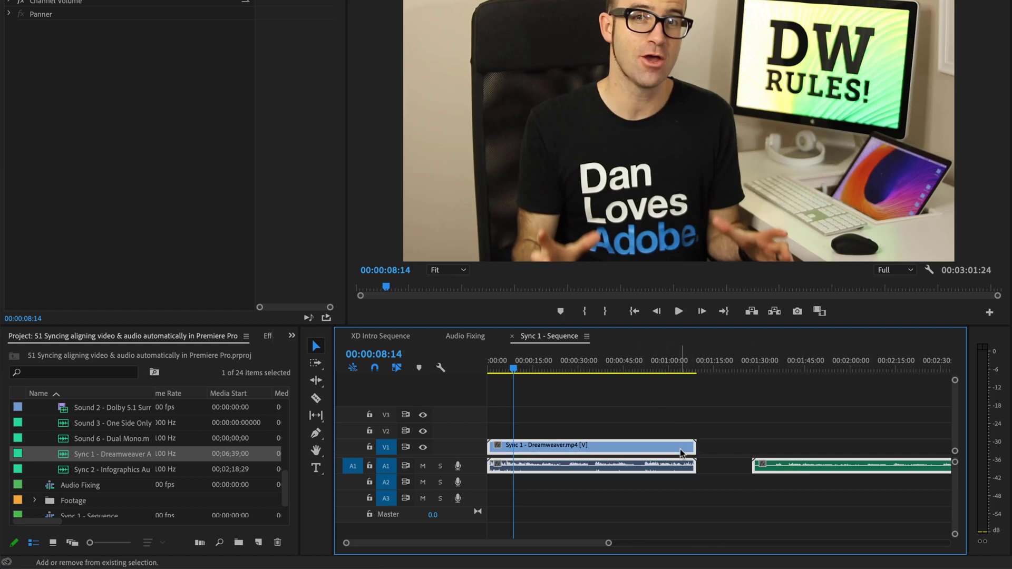
right_click(791, 467)
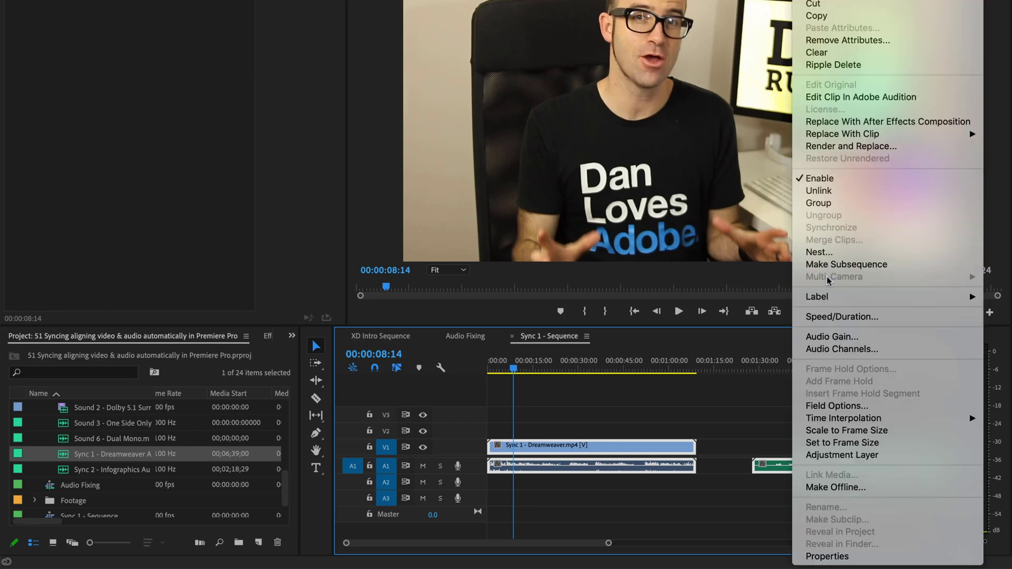
left_click(717, 452)
left_click(717, 452)
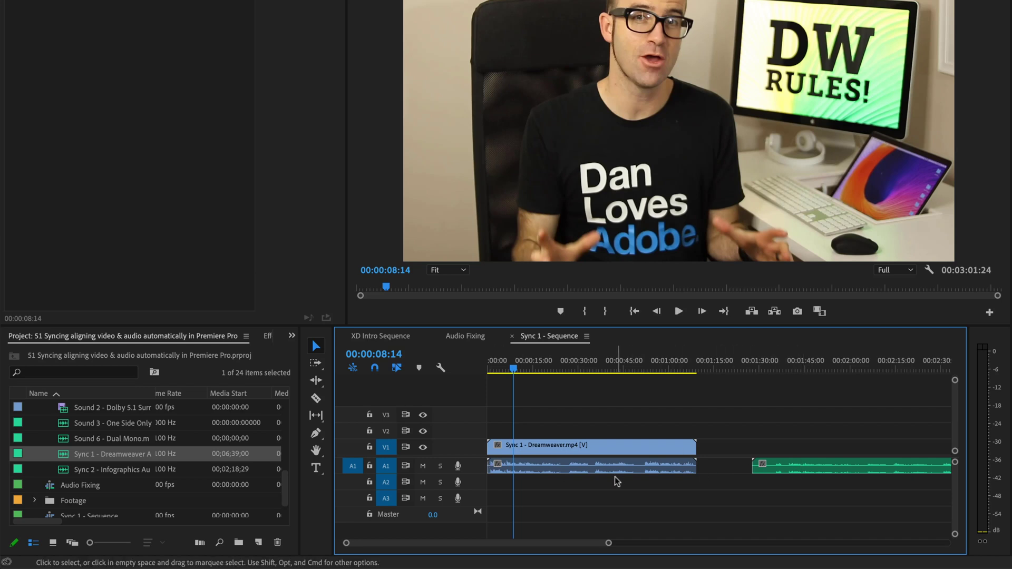
left_click(766, 469)
left_click_drag(766, 471, 766, 480)
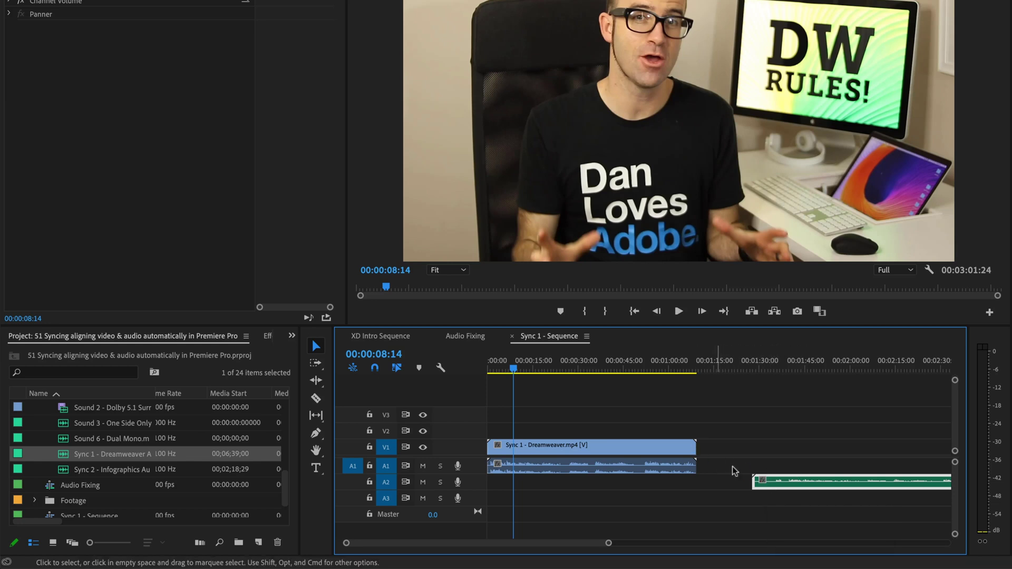
Synchronize the V1/A1 camera clip with the A2 audio, using Audio as the sync point.
left_click(663, 451)
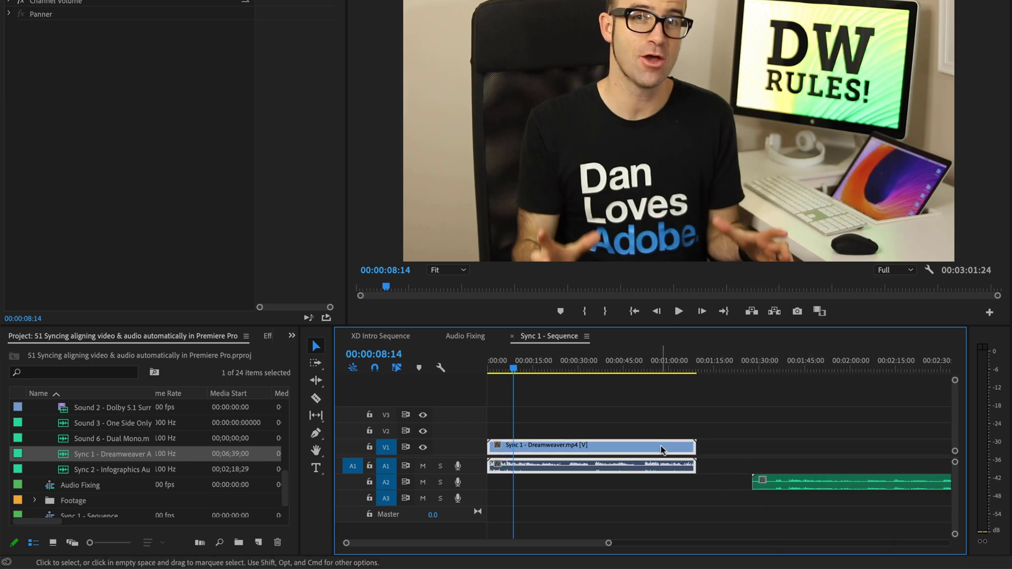
left_click(823, 487, "shift")
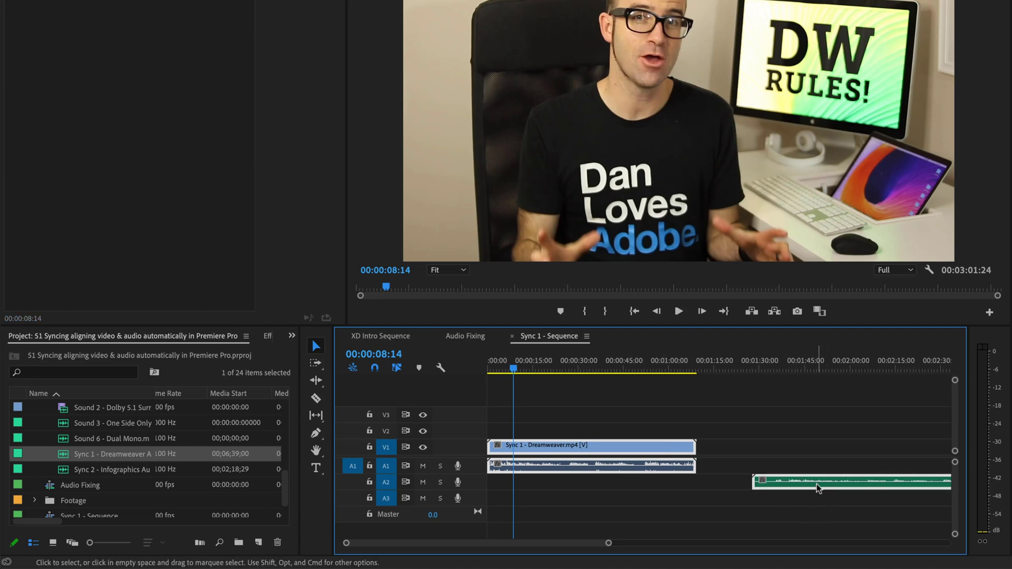
right_click(817, 488)
left_click(845, 230)
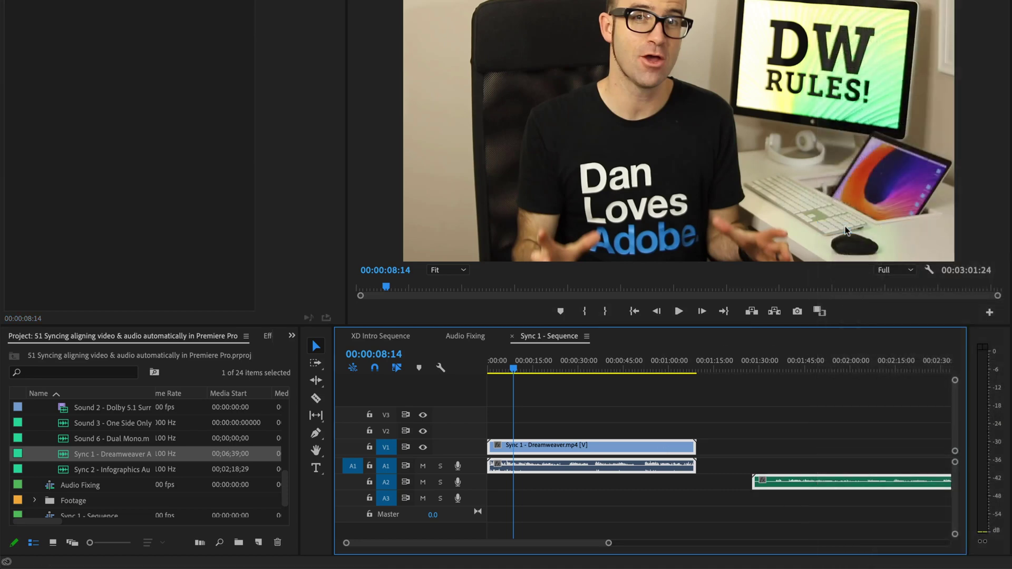
left_click(556, 199)
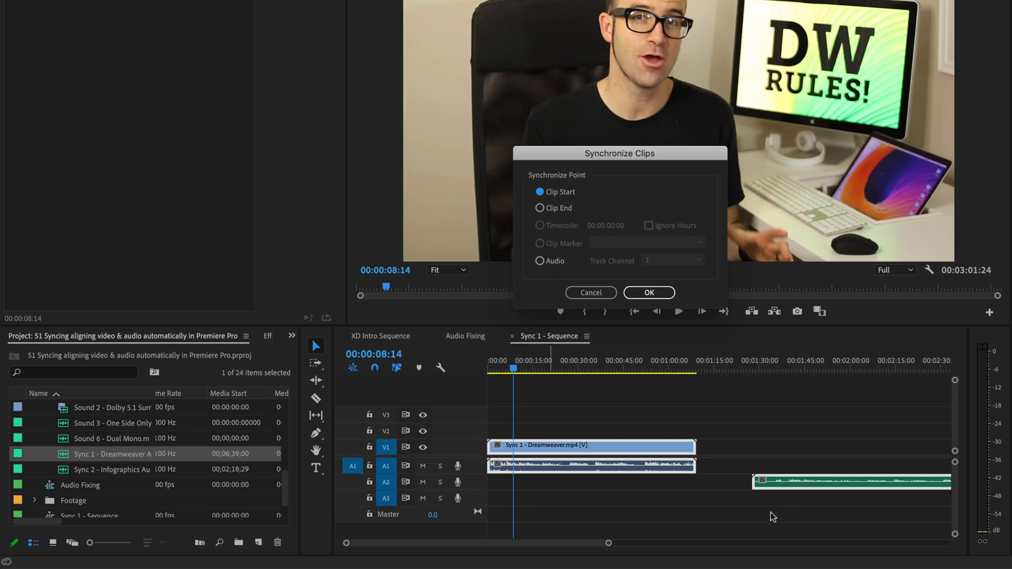
left_click(541, 261)
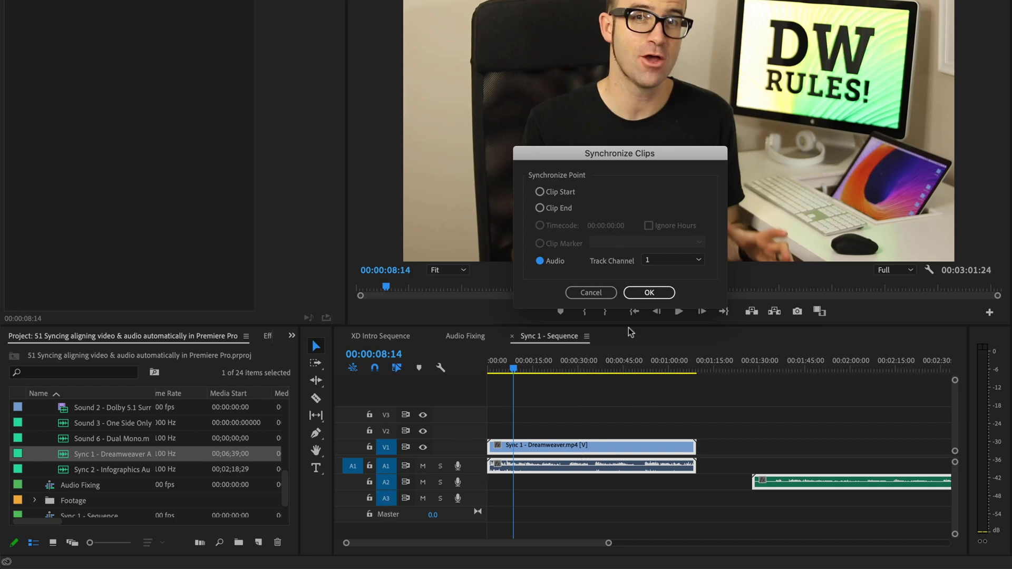
left_click(659, 296)
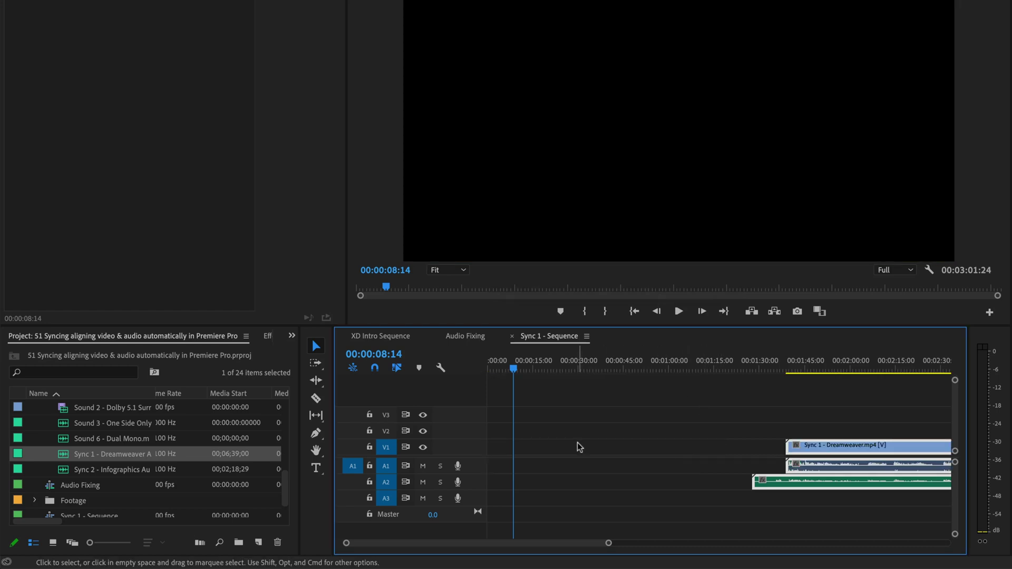
Delete the empty gap so the synced clips start at zero, and preview the sync.
left_click(563, 484)
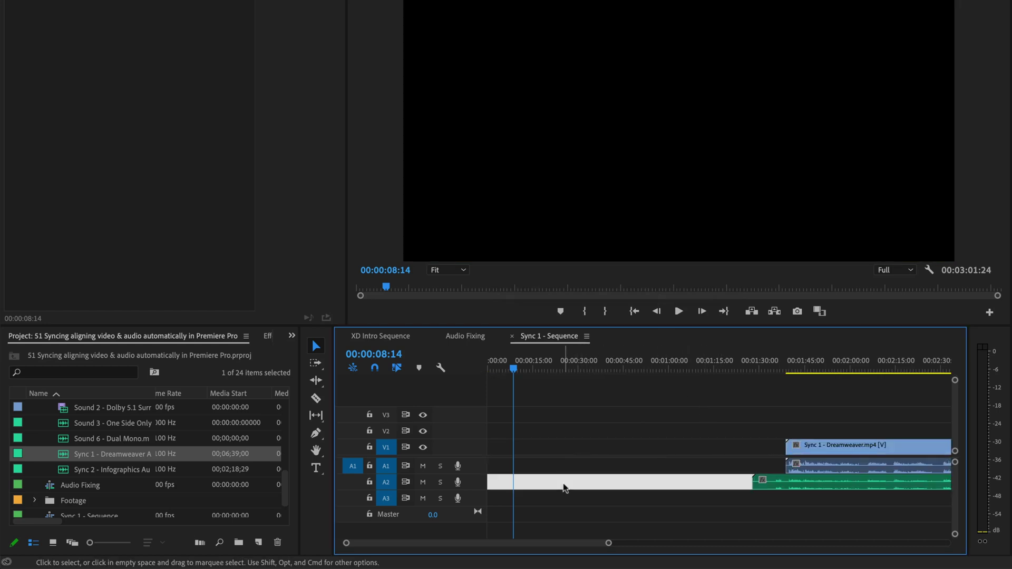
key("BackSpace")
left_click(529, 364)
key("space")
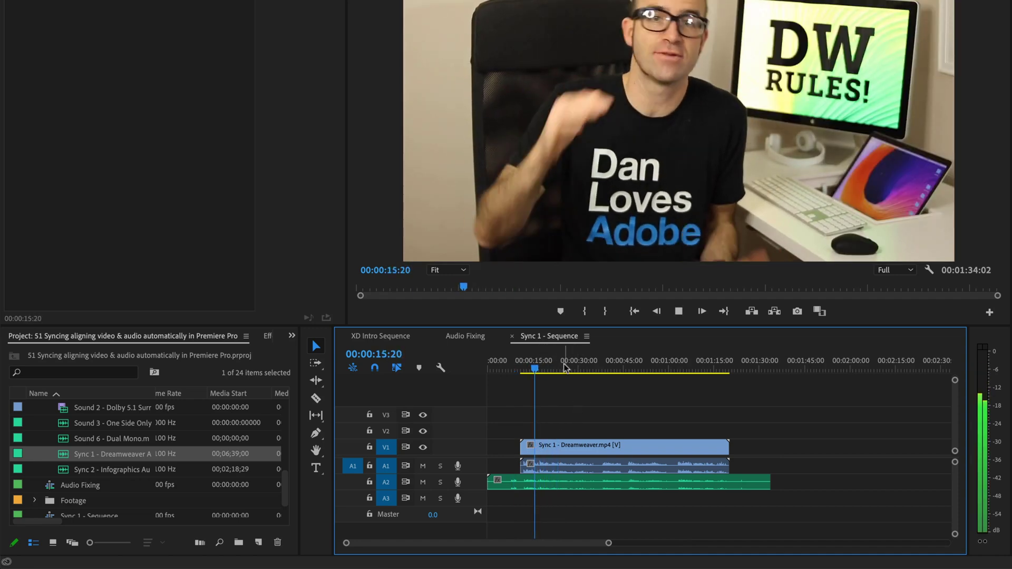
key("space")
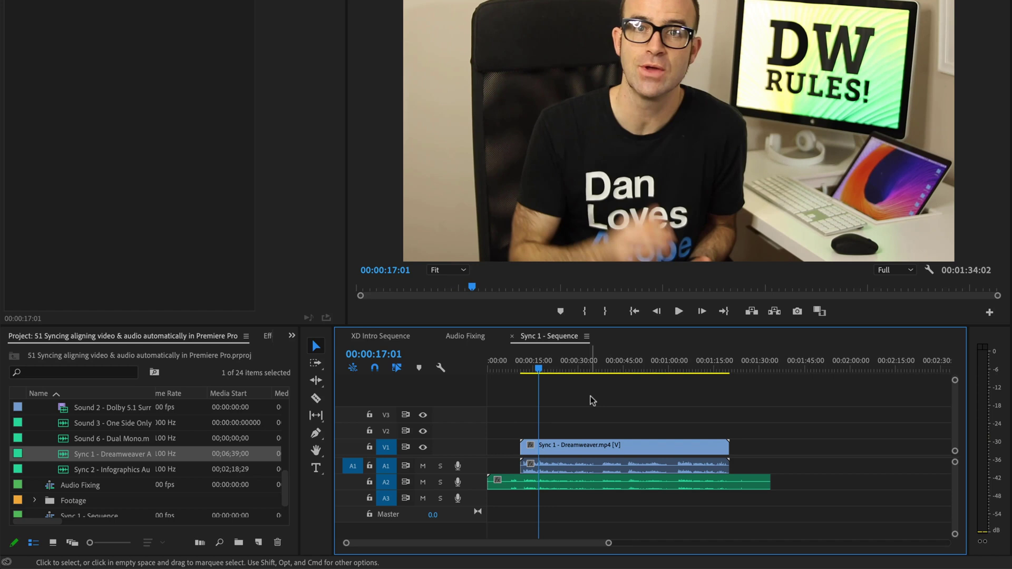
Mute track A1 and play back with only the separate Sync 1 audio audible.
left_click(423, 466)
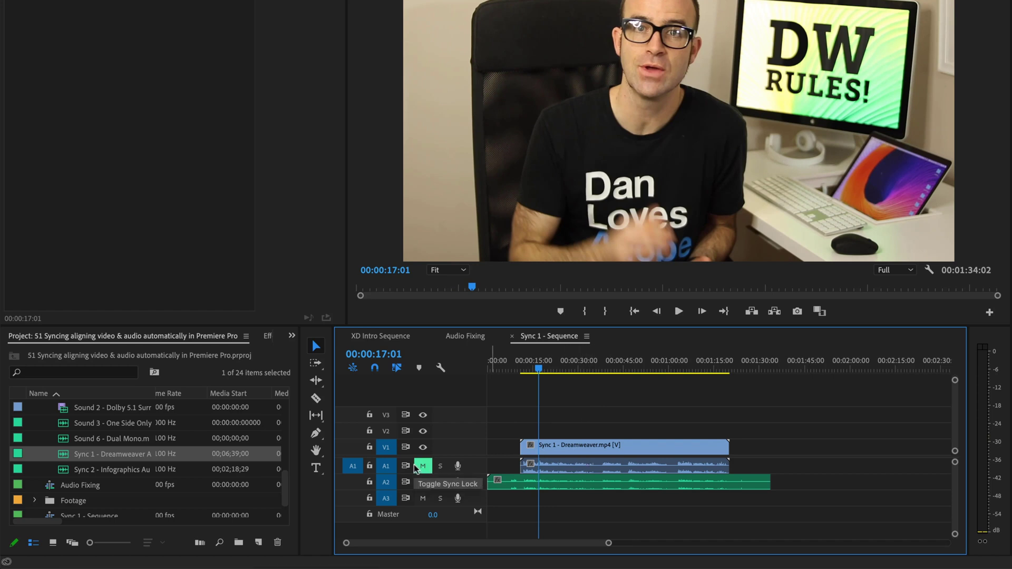
key("space")
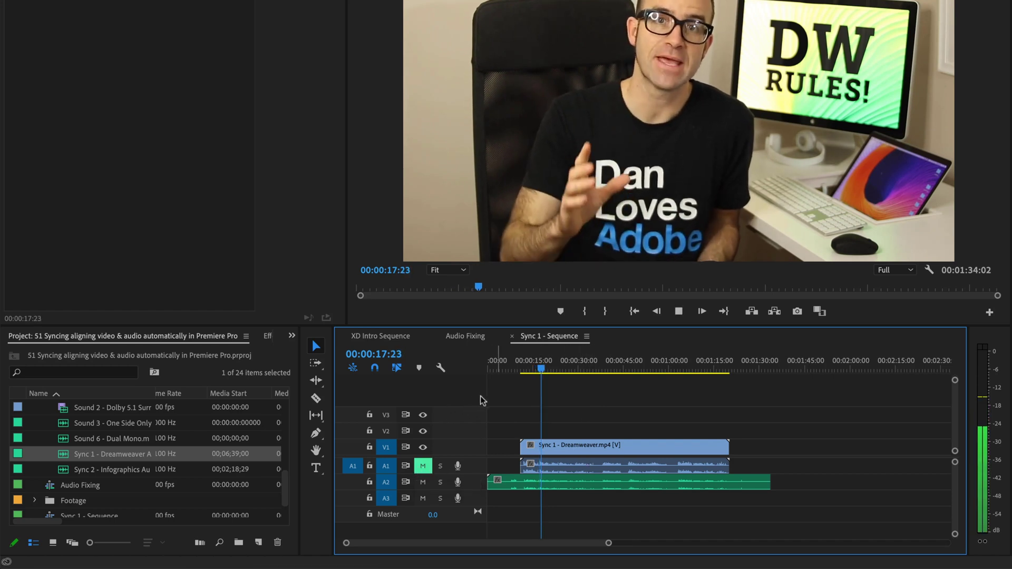
key("space")
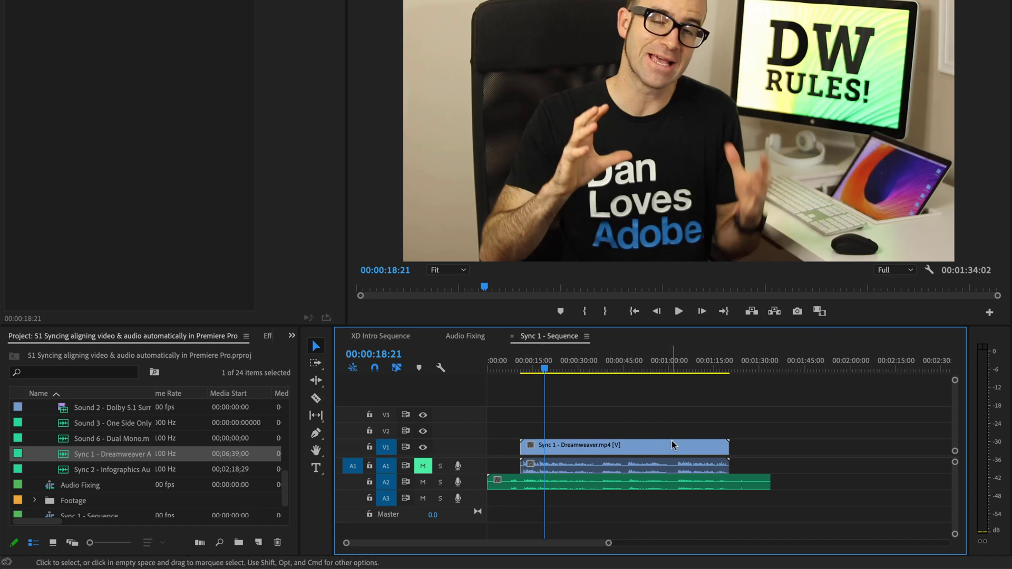
left_click(664, 465)
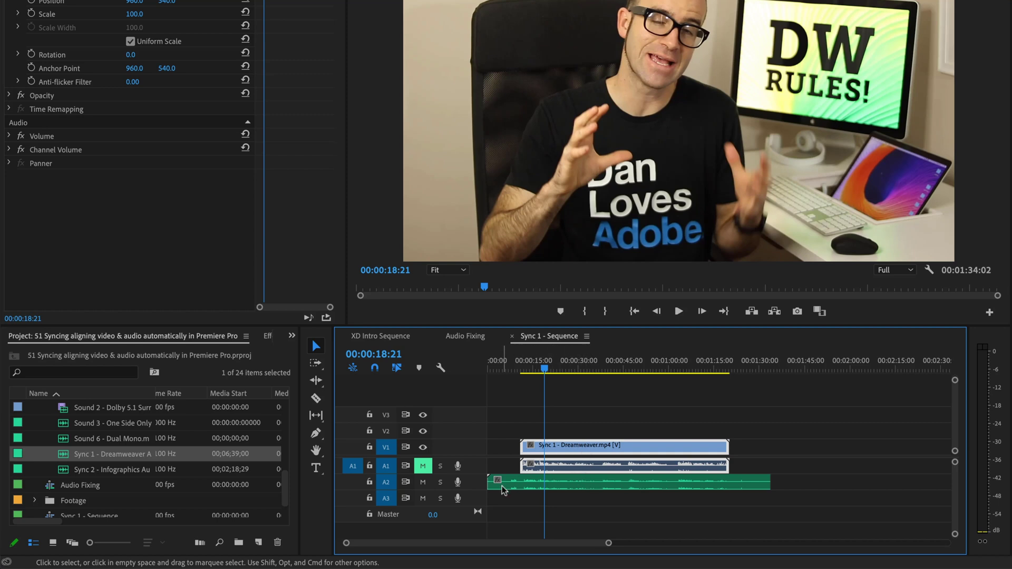
Unmute A1, unlink the camera video from its audio, and delete the camera audio.
left_click(422, 465)
right_click(570, 467)
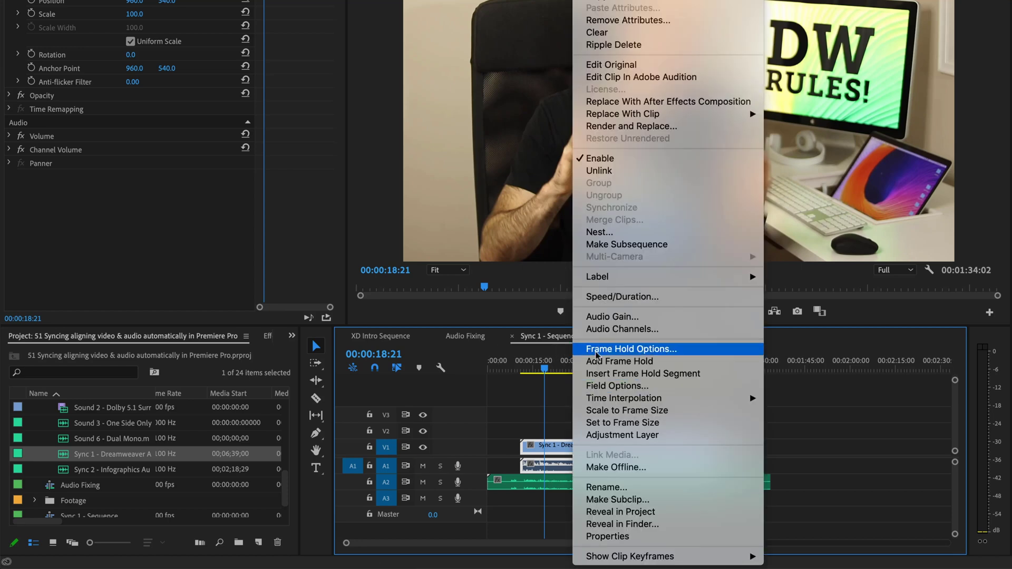
left_click(604, 171)
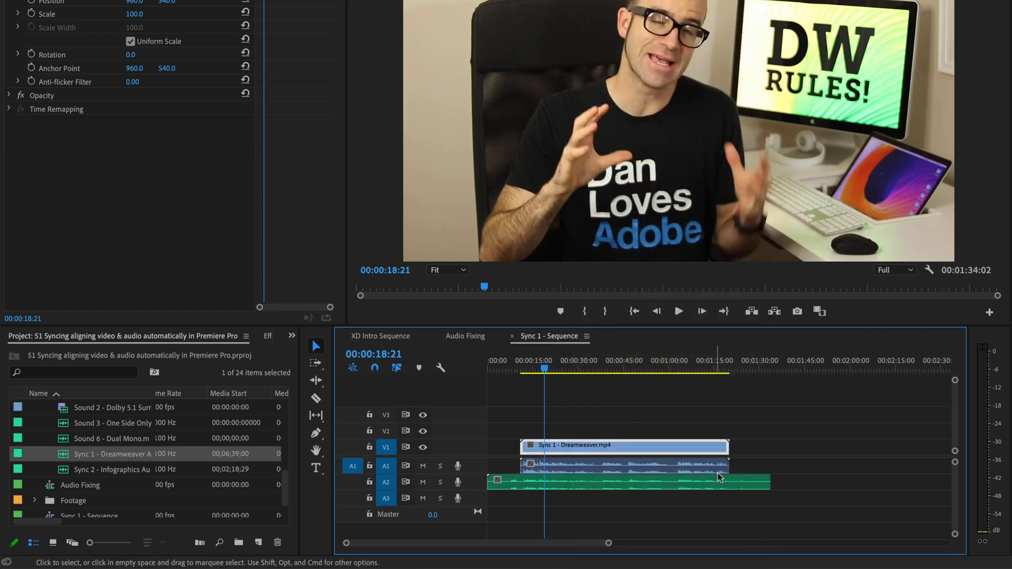
left_click(720, 470)
key("Delete")
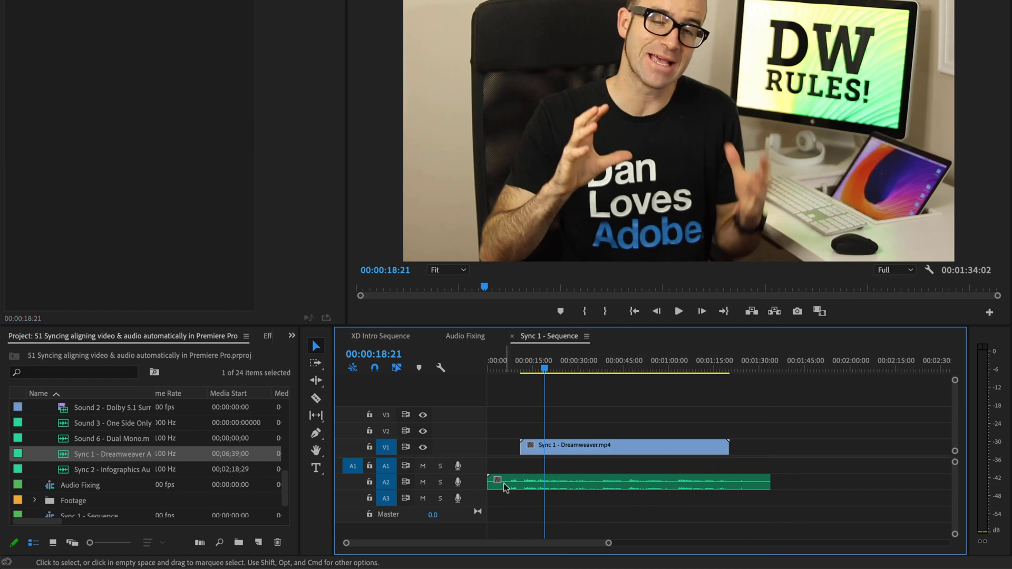
Trim the separate audio to the video's start and end and move it onto A1.
left_click_drag(489, 482, 520, 483)
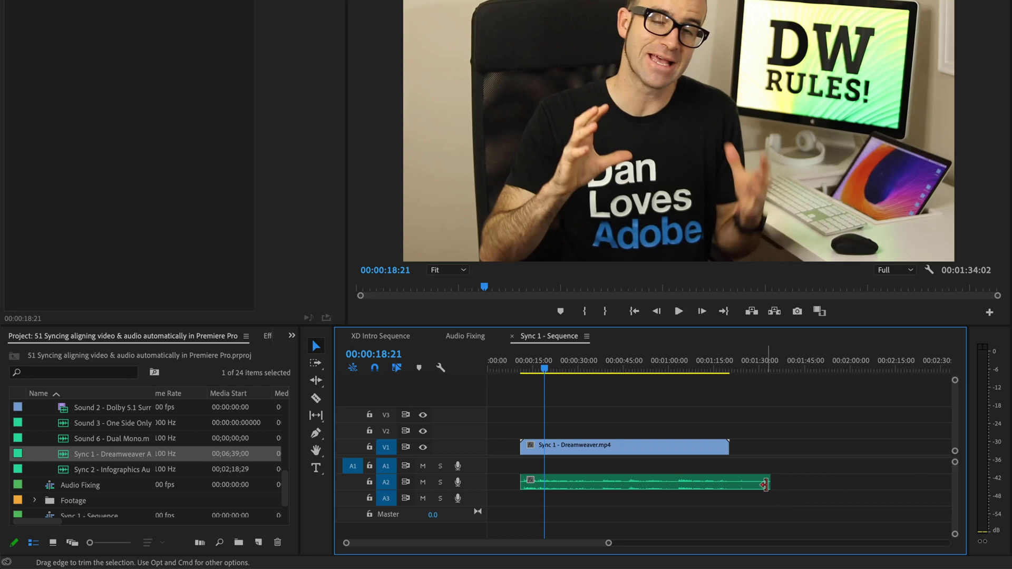
left_click_drag(765, 483, 725, 483)
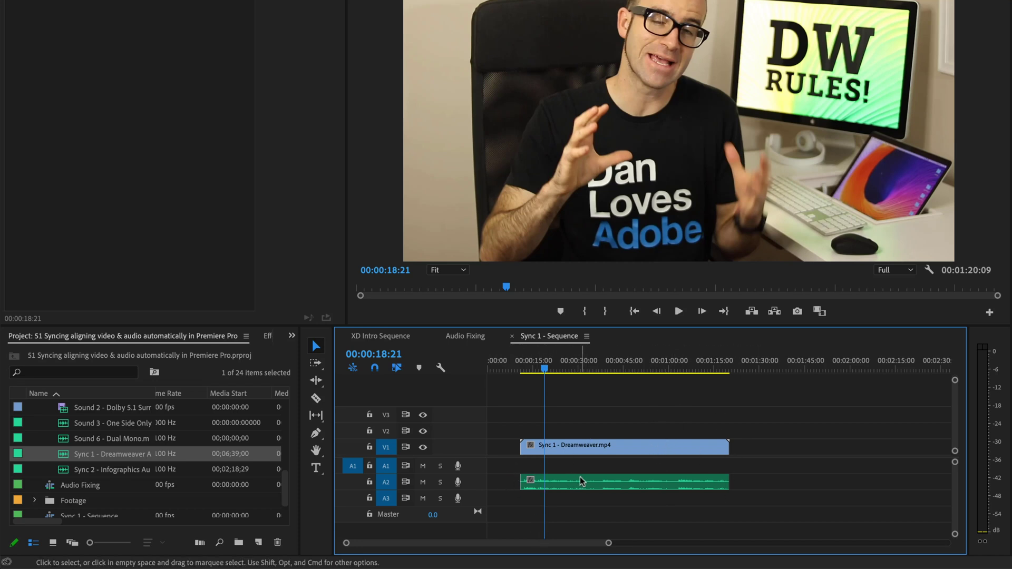
left_click_drag(582, 482, 580, 466)
Link the V1 video with the separate audio and drag the pair later in the sequence.
left_click_drag(592, 415, 656, 491)
right_click(640, 450)
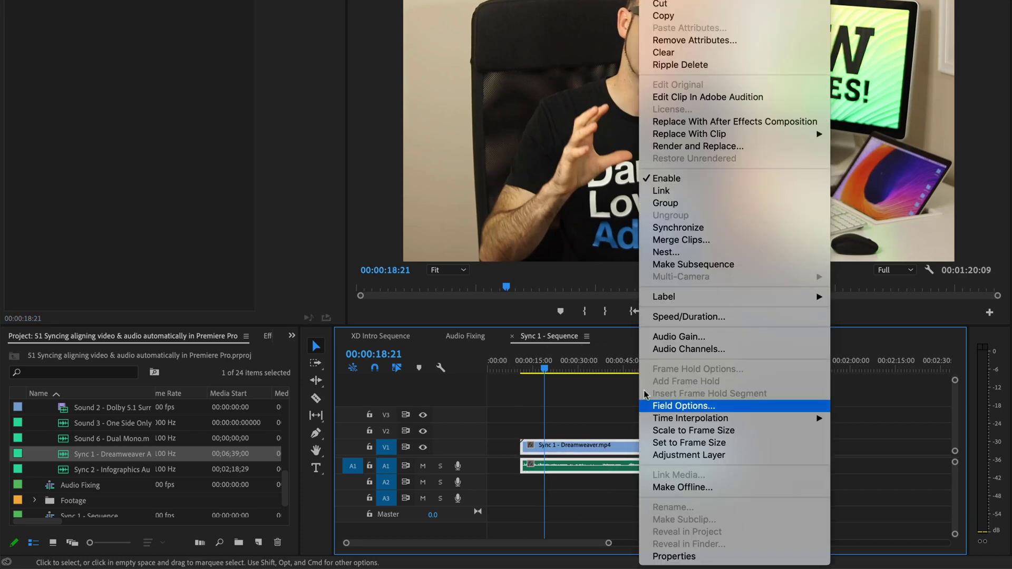
left_click(659, 190)
left_click(602, 414)
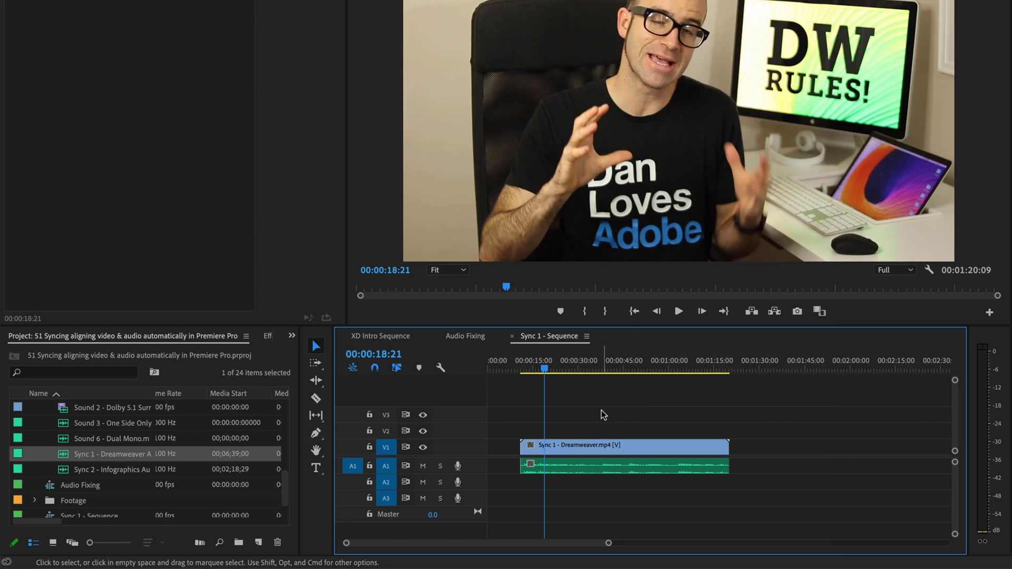
left_click_drag(579, 445, 607, 450)
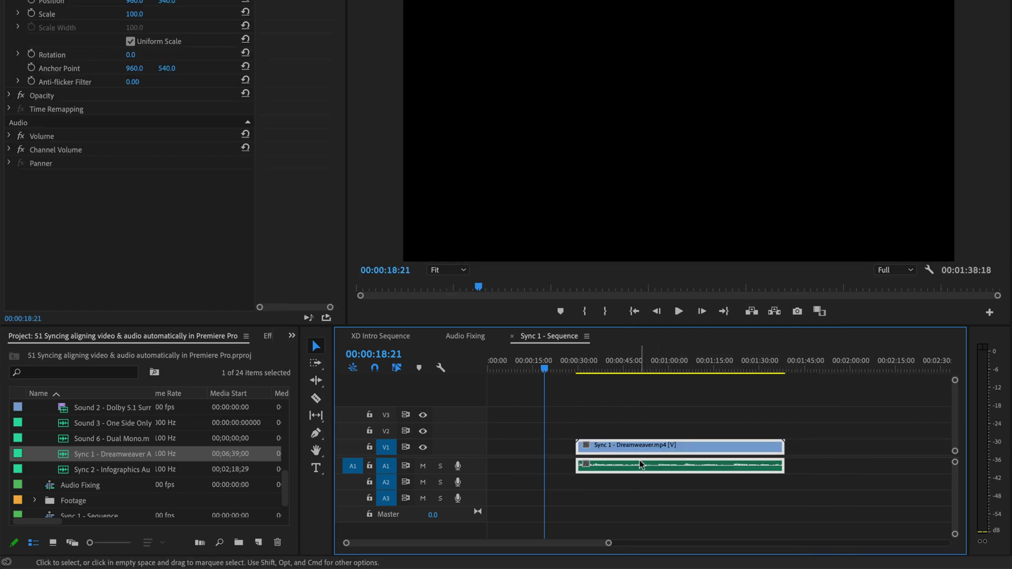
Delete the gap so the linked pair starts at 00:00, and play back to check.
left_click(521, 449)
key("Delete")
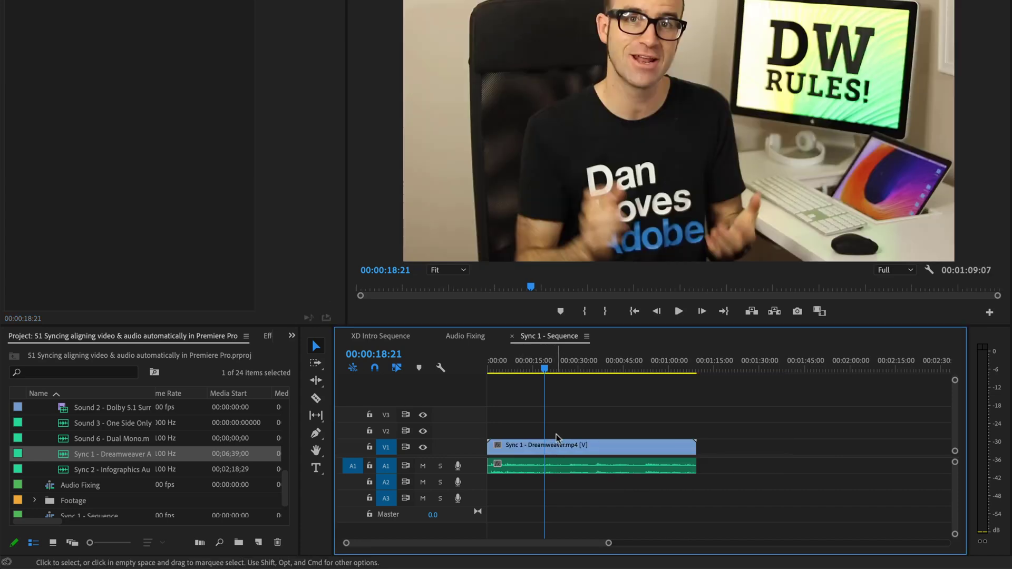
left_click(587, 453)
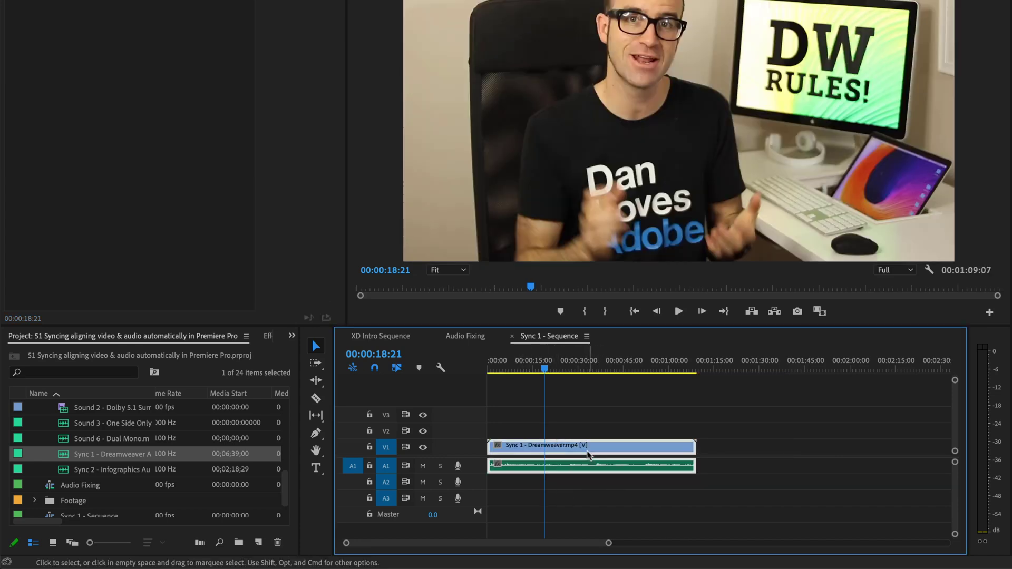
key("space")
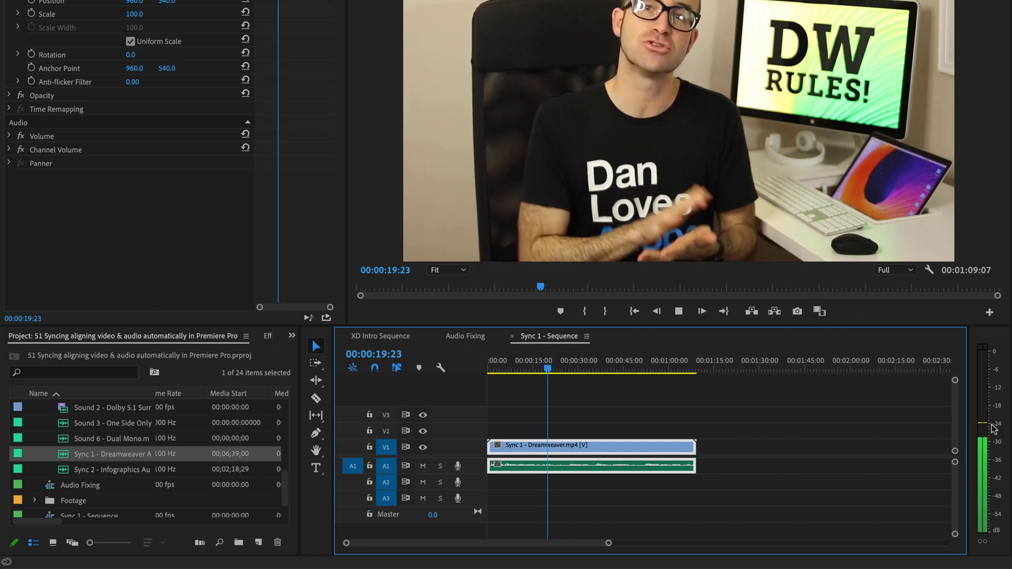
key("space")
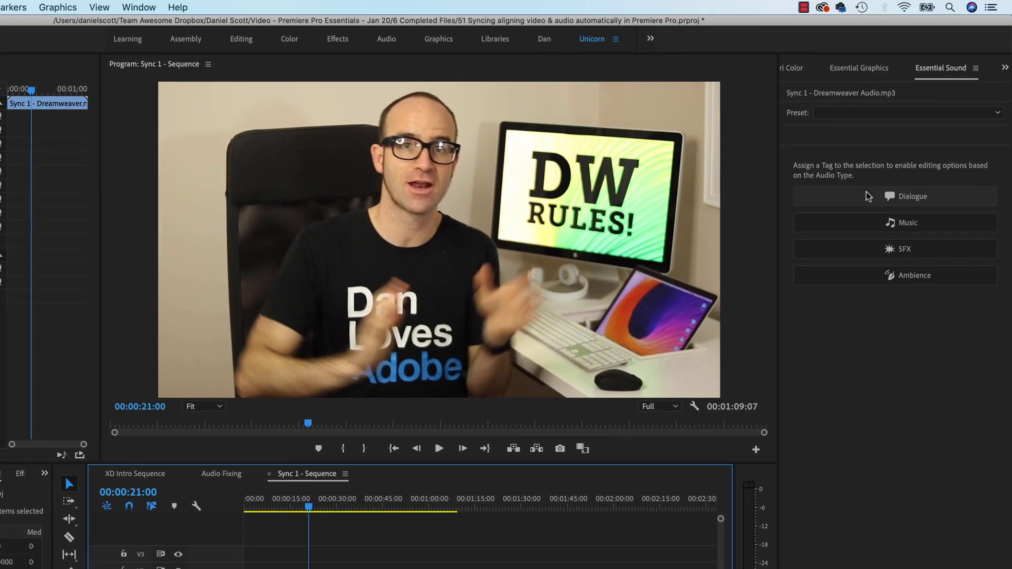
Tag the clip's audio as Dialogue and auto-match its loudness to -23 LUFS.
left_click(843, 199)
left_click(824, 164)
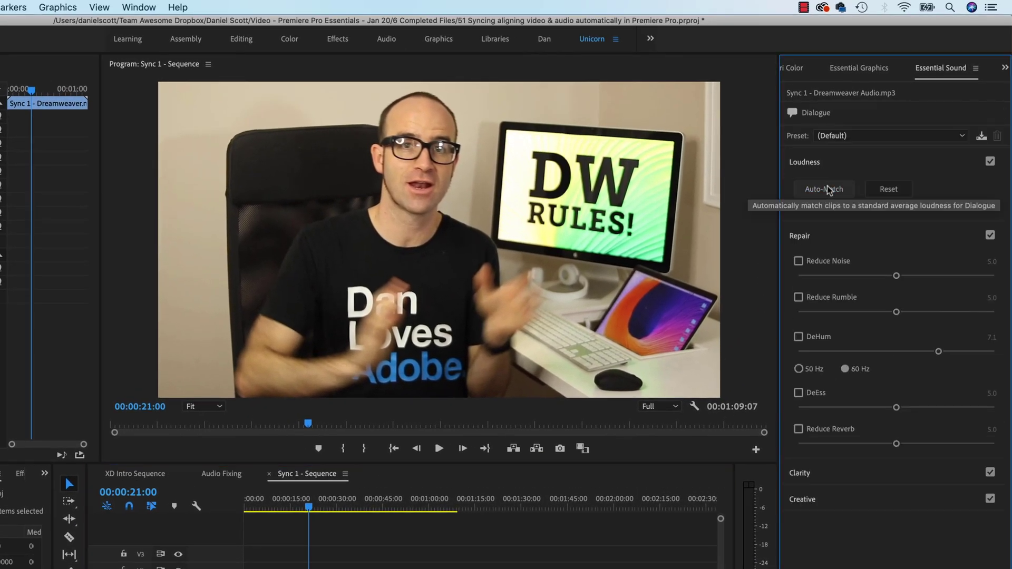
left_click(825, 188)
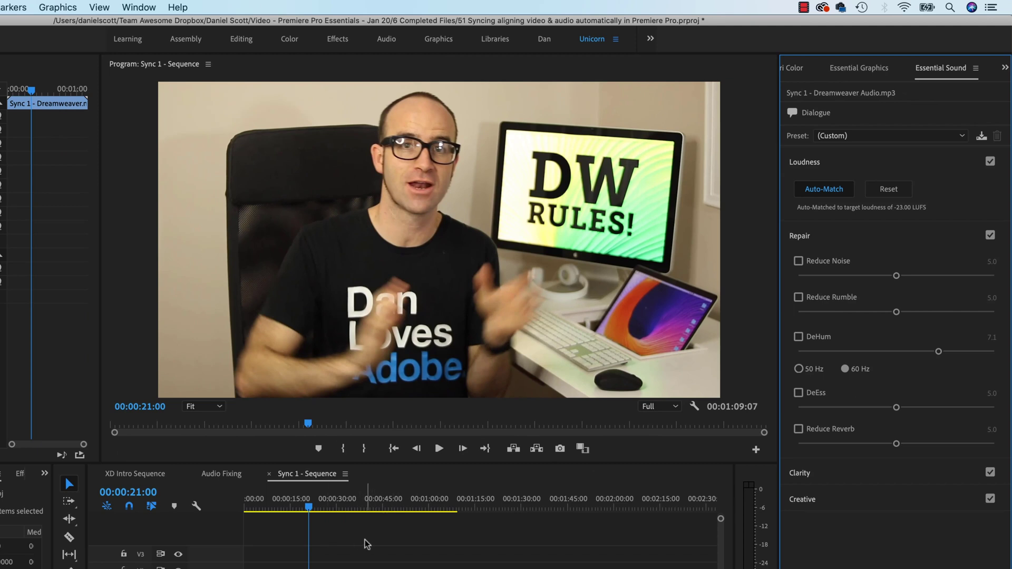
key("space")
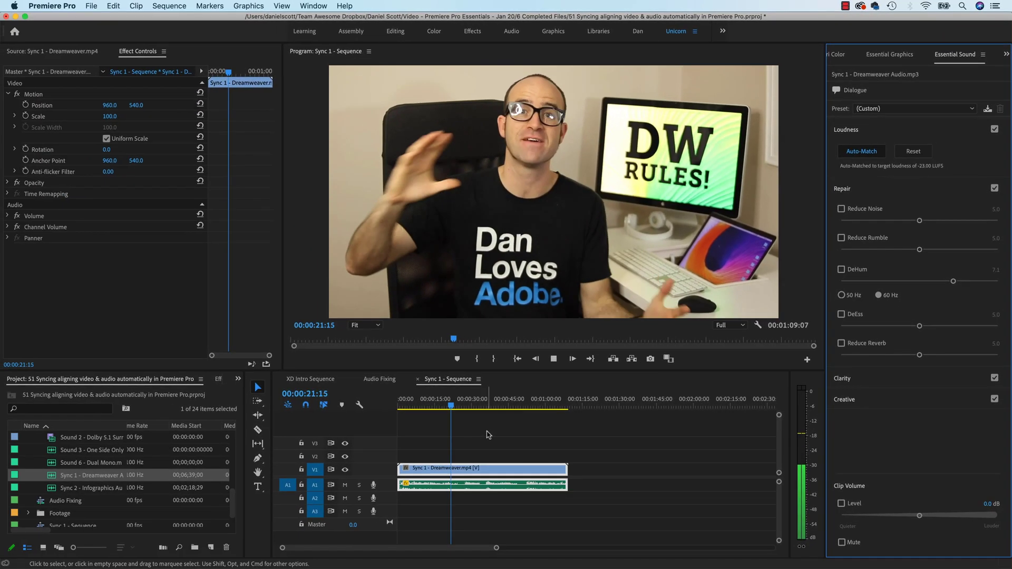
key("space")
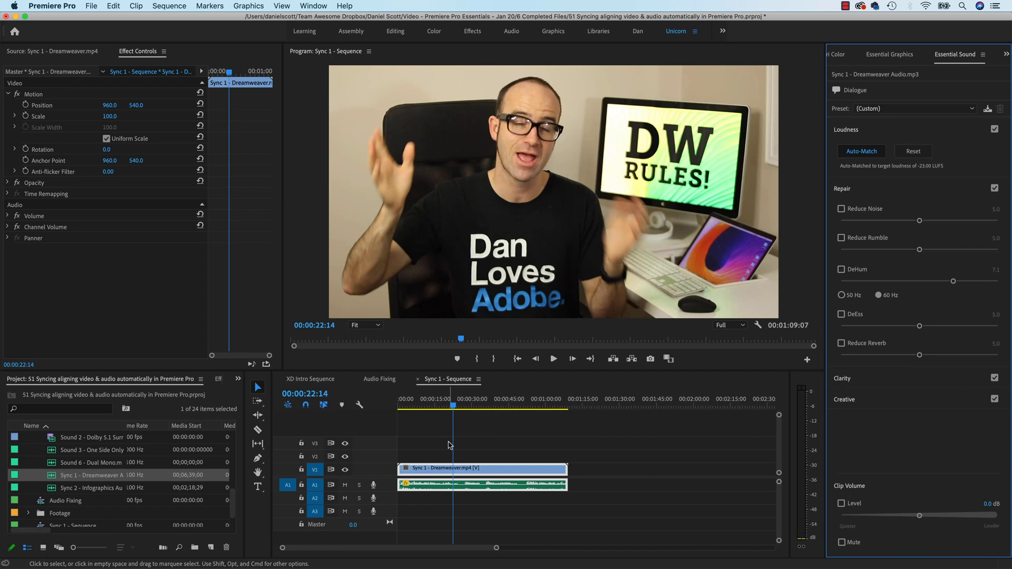
key("=")
key("=")
key("=")
Add volume keyframes on the enlarged A1 track, raising the later ones into a ramp near 10 seconds.
left_click_drag(398, 491, 399, 538)
left_click_drag(515, 410, 417, 440)
key("minus")
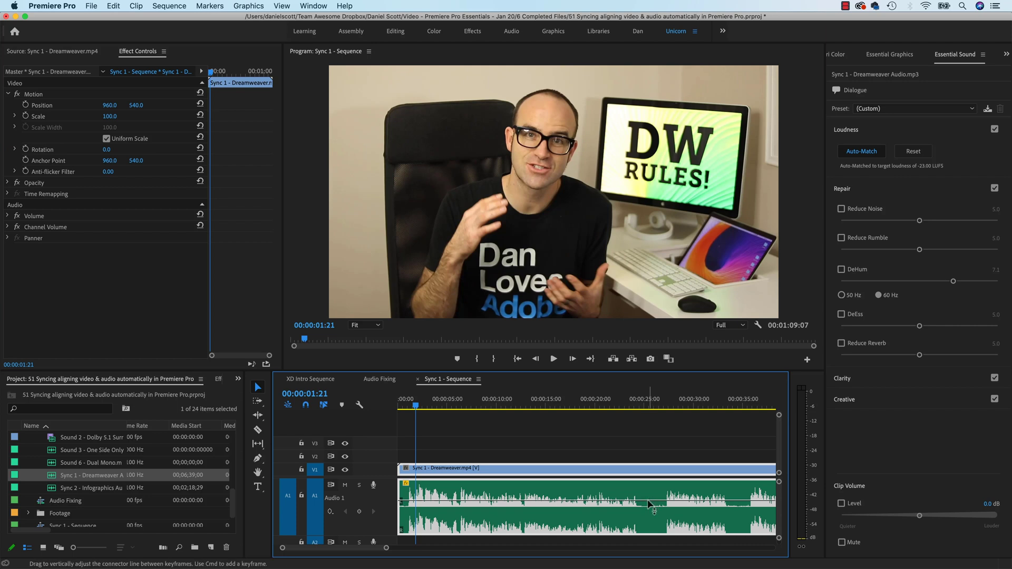
left_click(479, 499, "super")
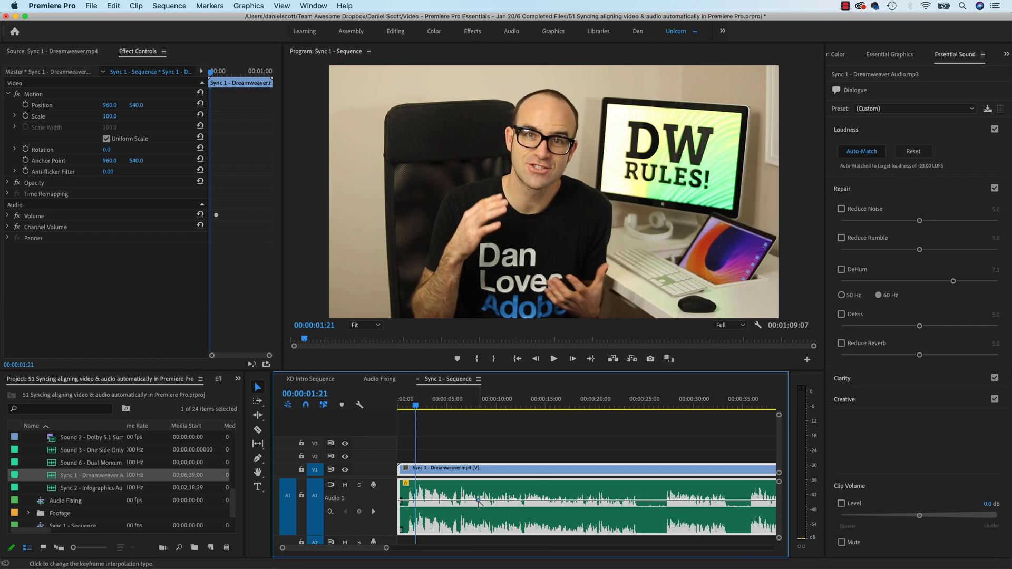
left_click(636, 501, "super")
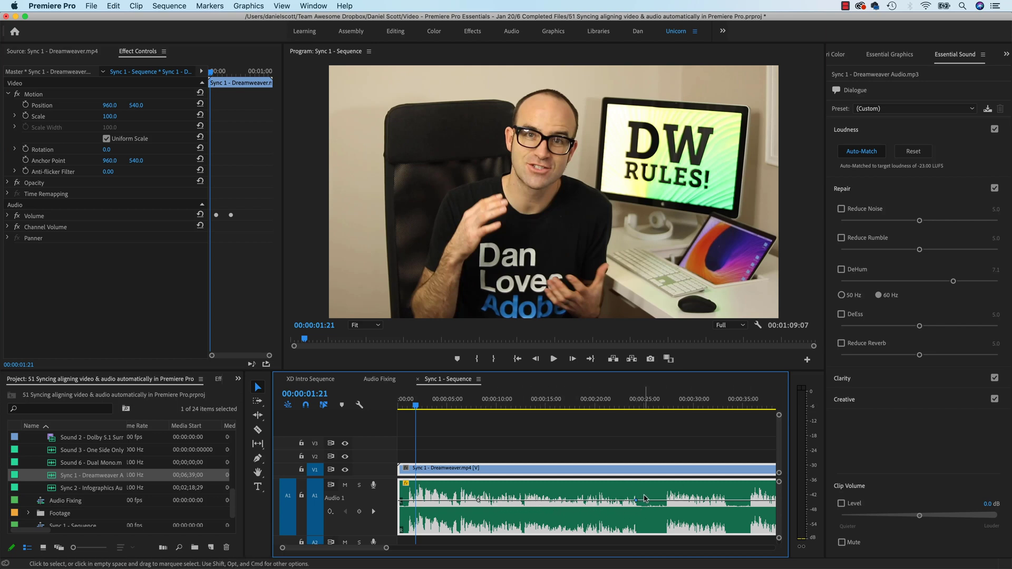
left_click_drag(636, 501, 636, 491)
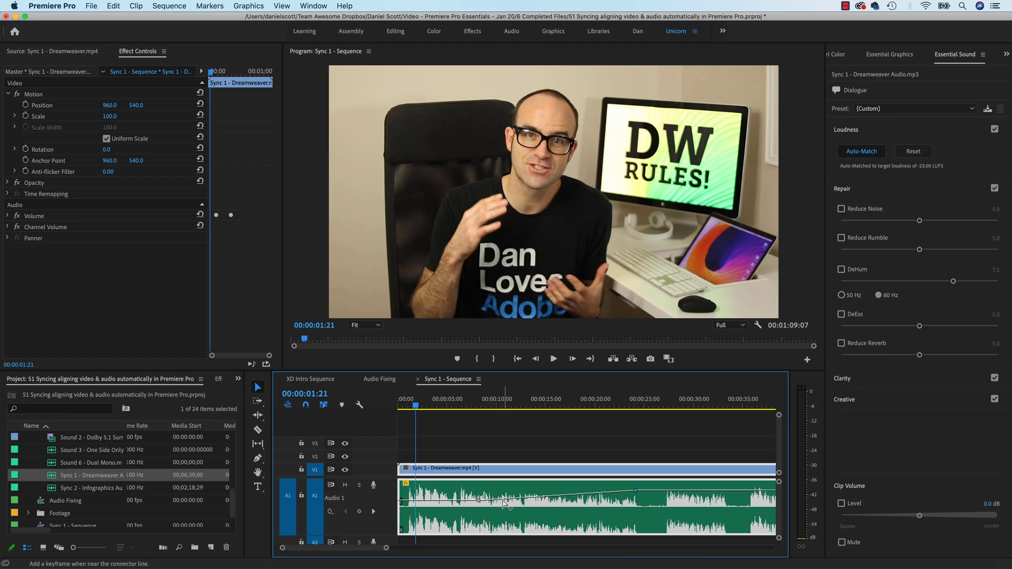
left_click_drag(518, 500, 516, 490)
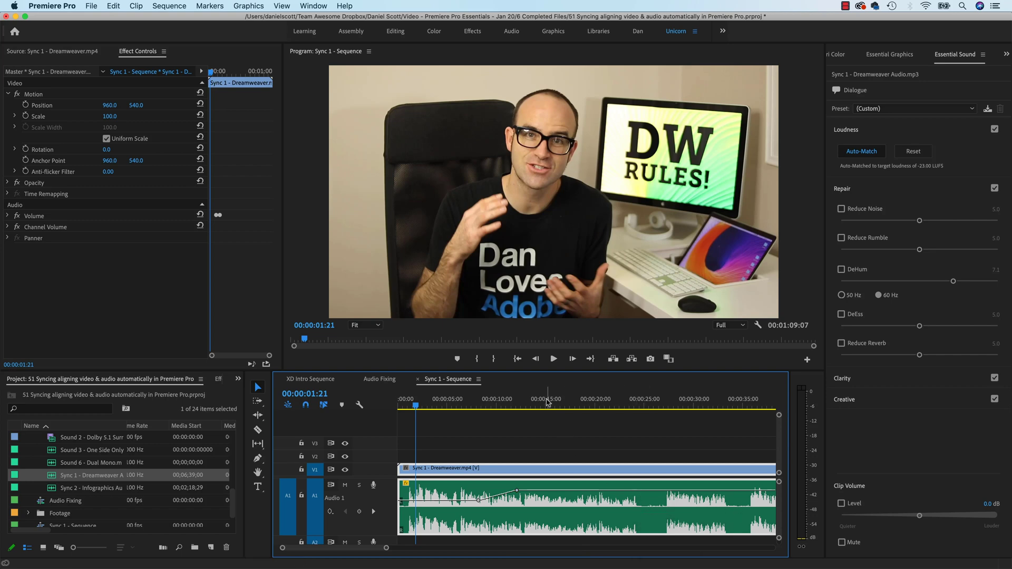
key("space")
Play the sequence from the start and lower the volume keyframe at 00:00:12:05 slightly.
key("Home")
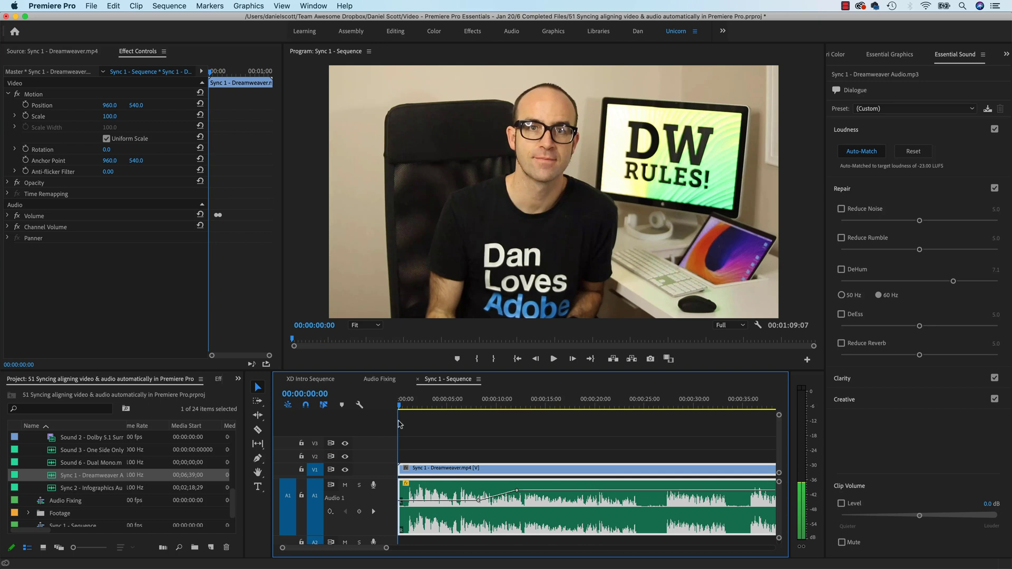
key("space")
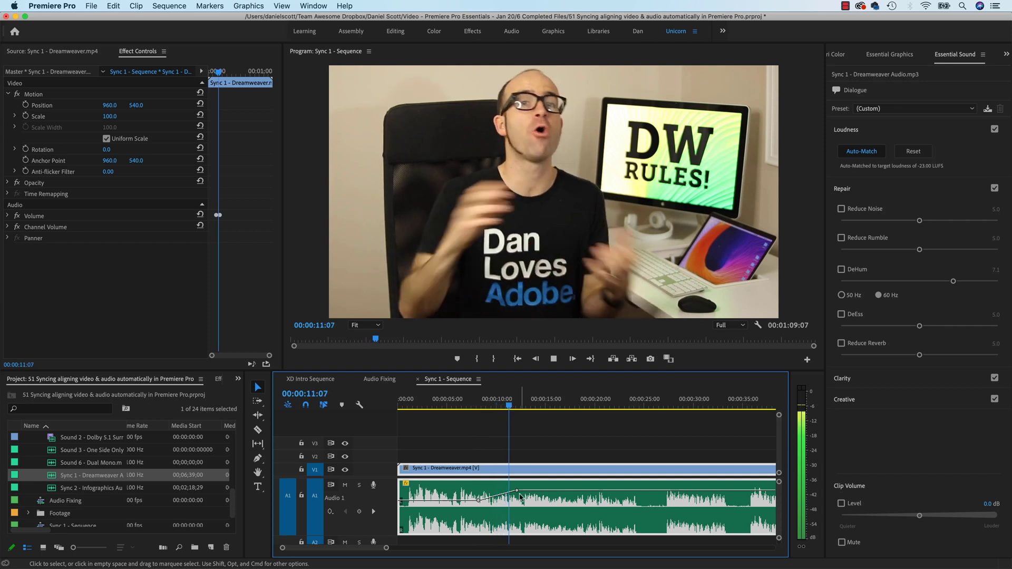
key("space")
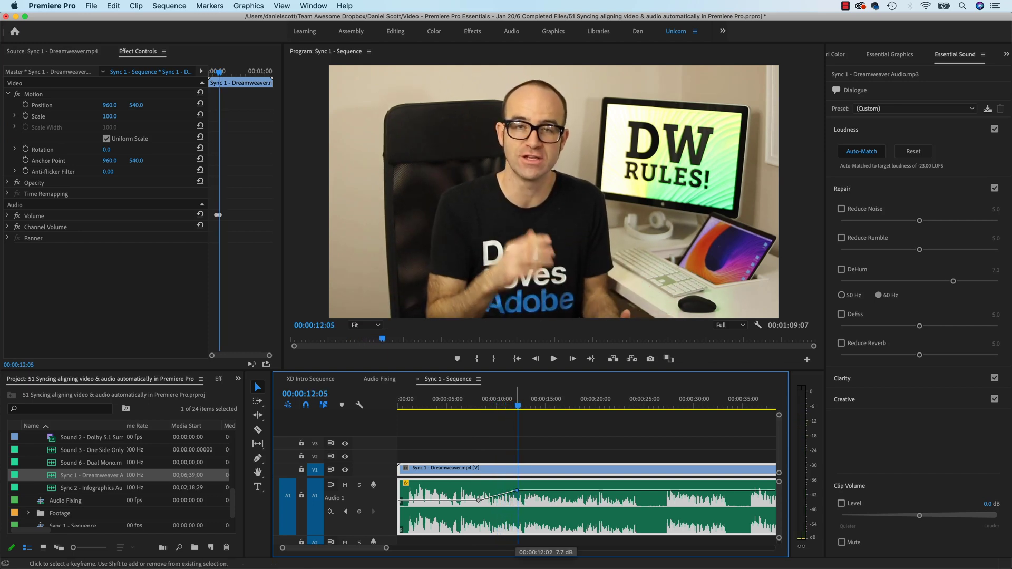
left_click_drag(517, 492, 517, 496)
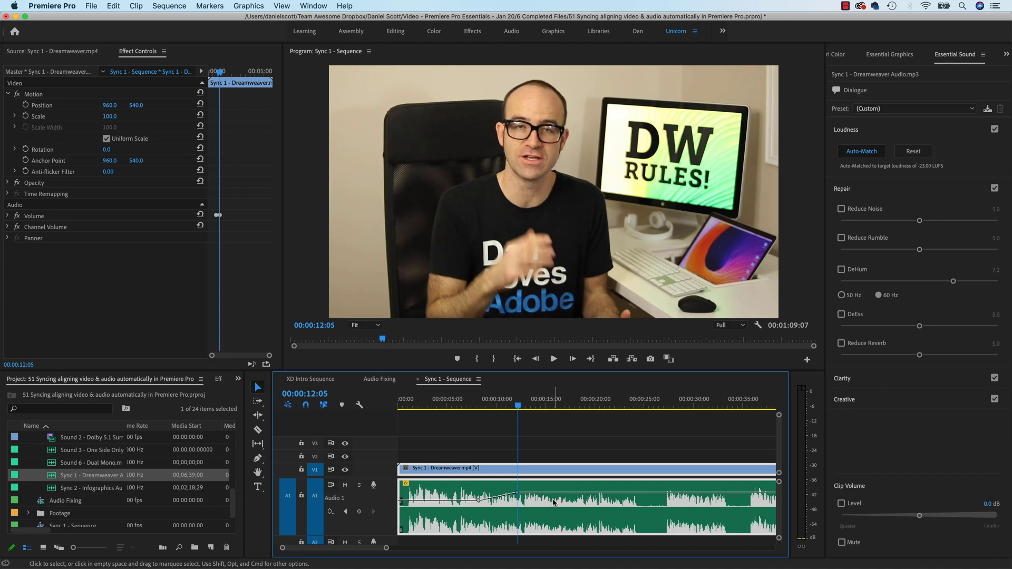
Play from 00:00:23:08 and park the playhead at the cut point 00:00:24:13.
scroll(554, 501, "right", 5)
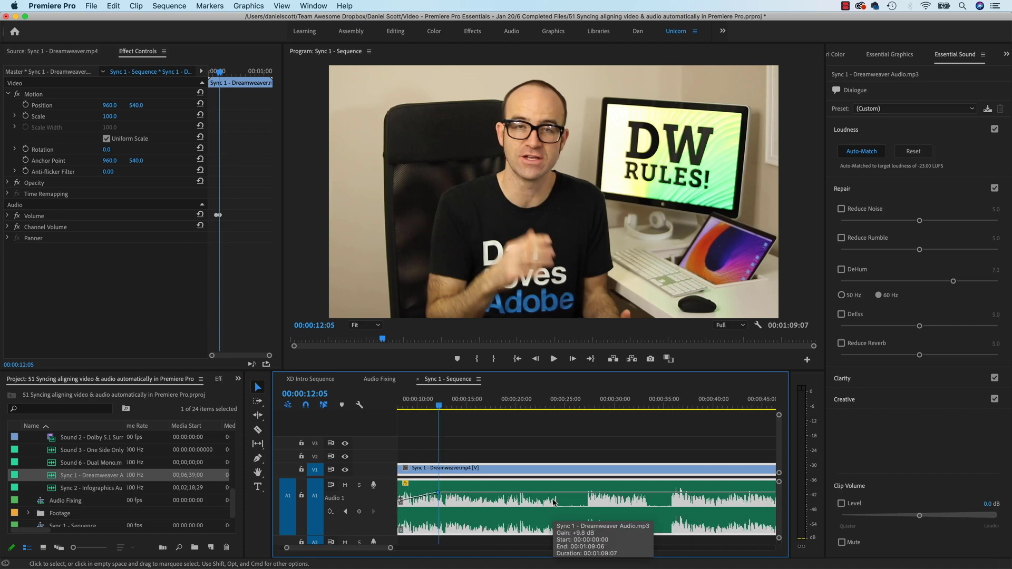
scroll(553, 501, "left", 4)
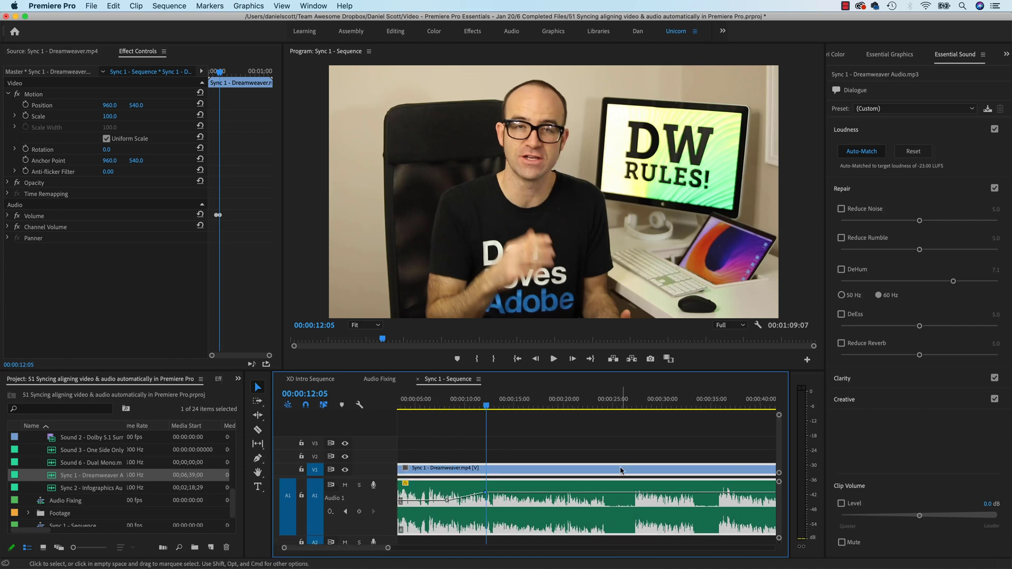
left_click_drag(589, 404, 596, 405)
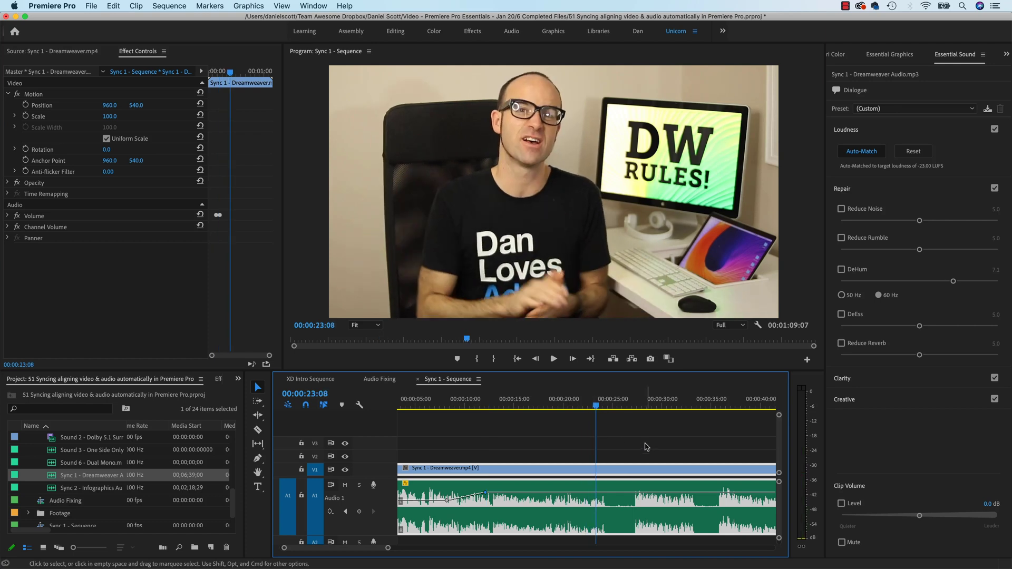
key("space")
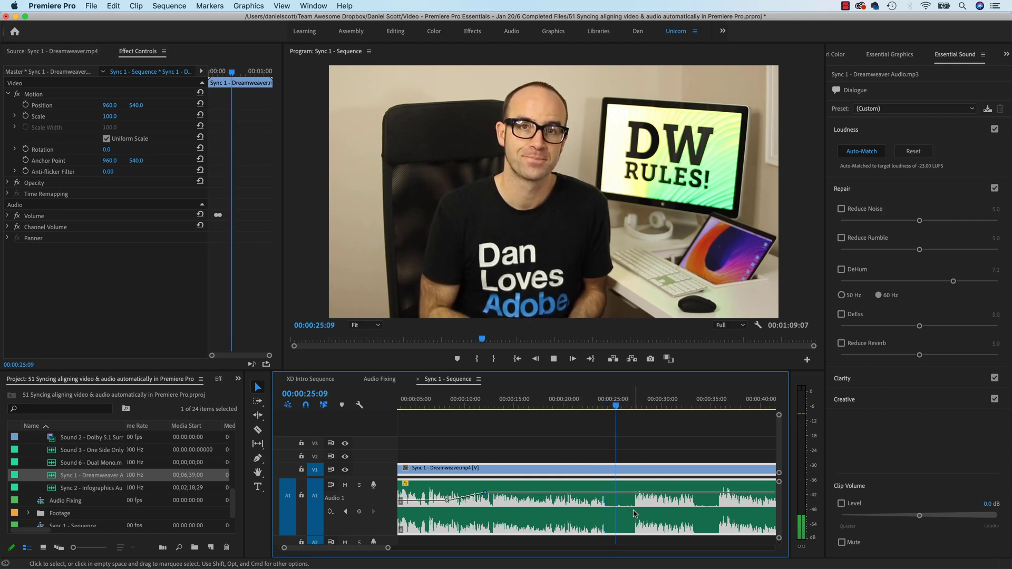
left_click(603, 405)
left_click_drag(604, 406, 608, 406)
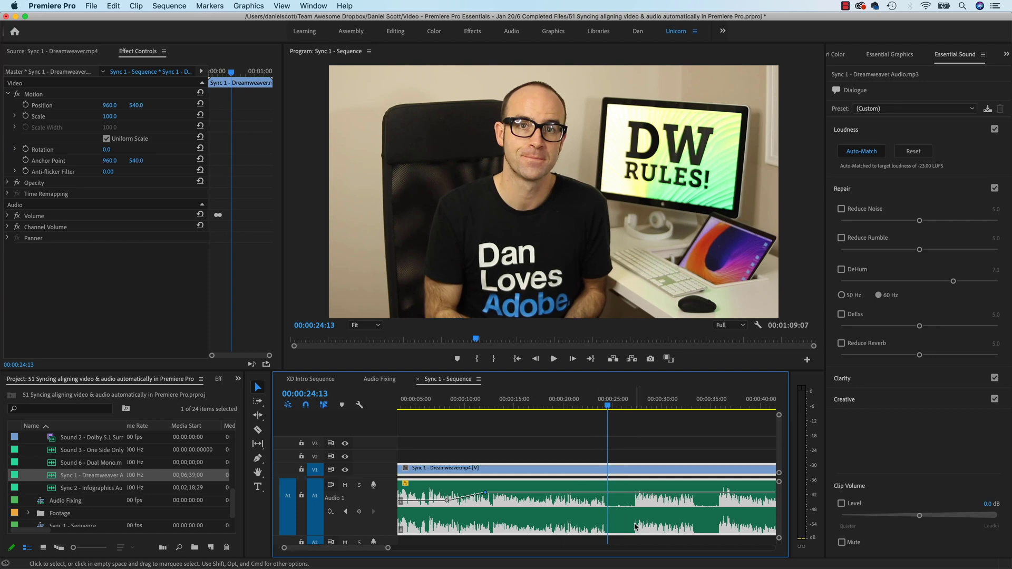
Razor-cut the linked video and audio clip pair at 00:00:24:13.
key("c")
left_click(609, 483)
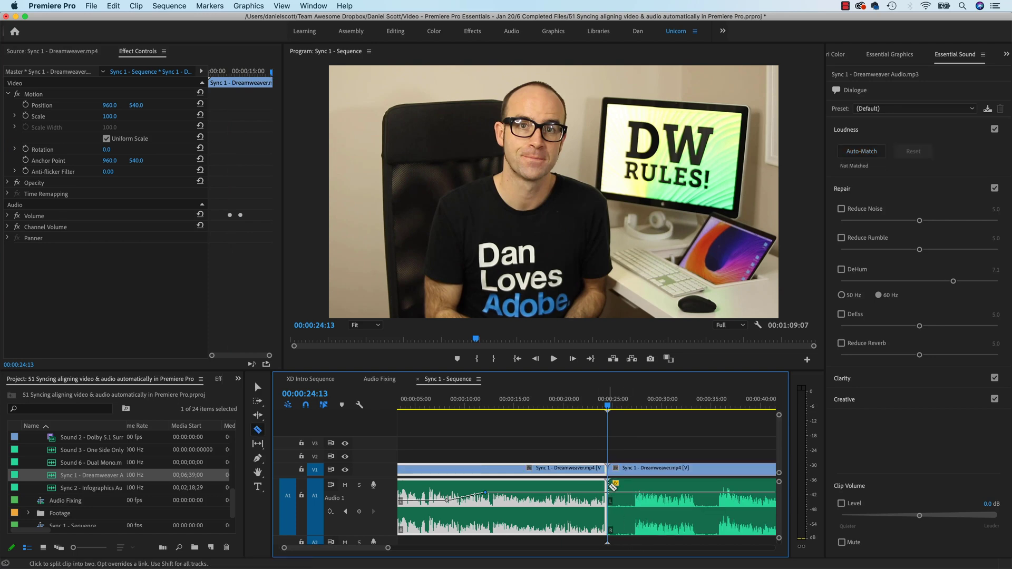
scroll(613, 488, "right", 5)
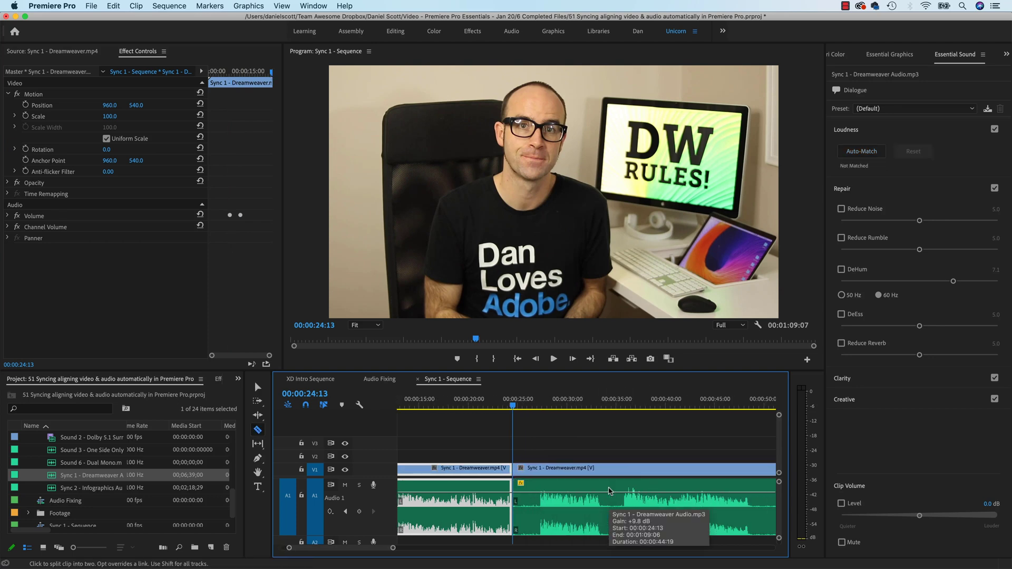
Scrub and play through the footage from 00:00:28:04 to 00:00:45:00 to hear the next take.
left_click(550, 404)
left_click_drag(551, 403, 604, 405)
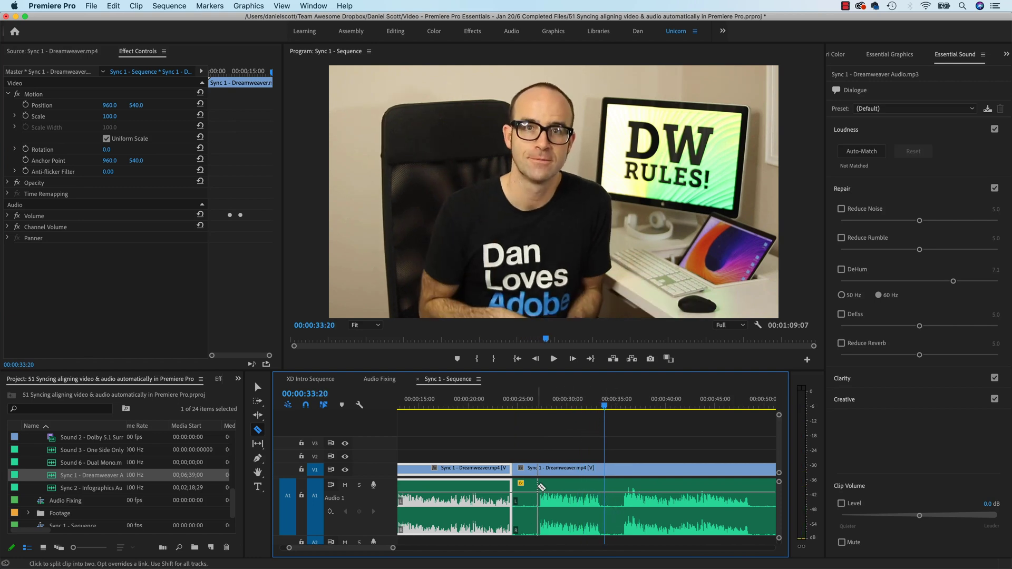
left_click(602, 404)
key("space")
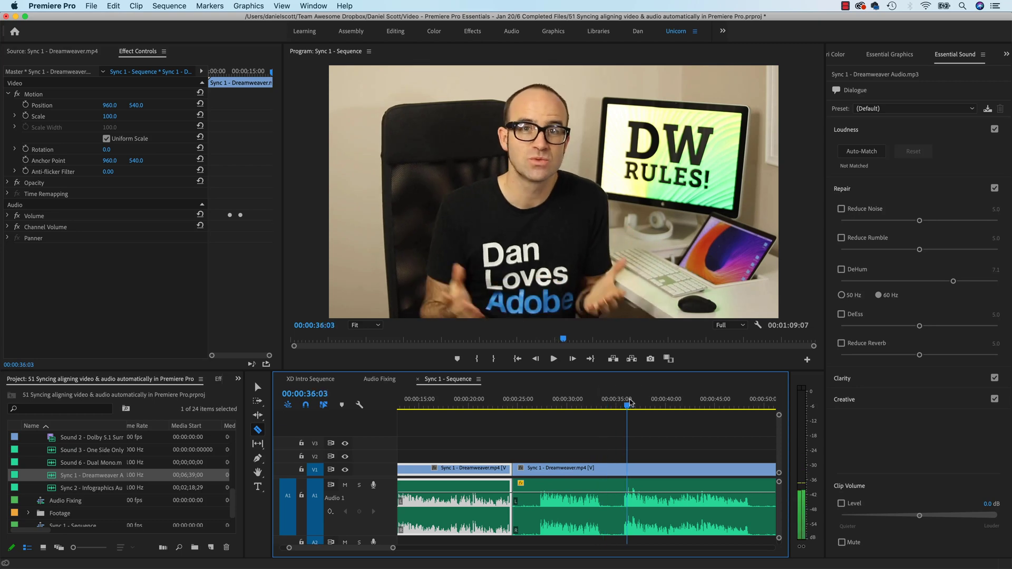
left_click(716, 403)
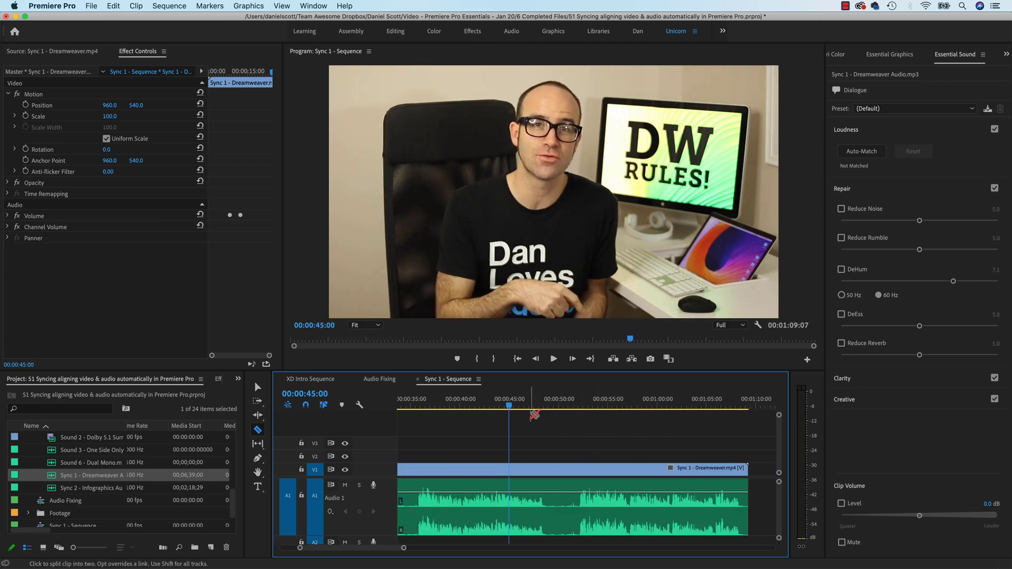
key("space")
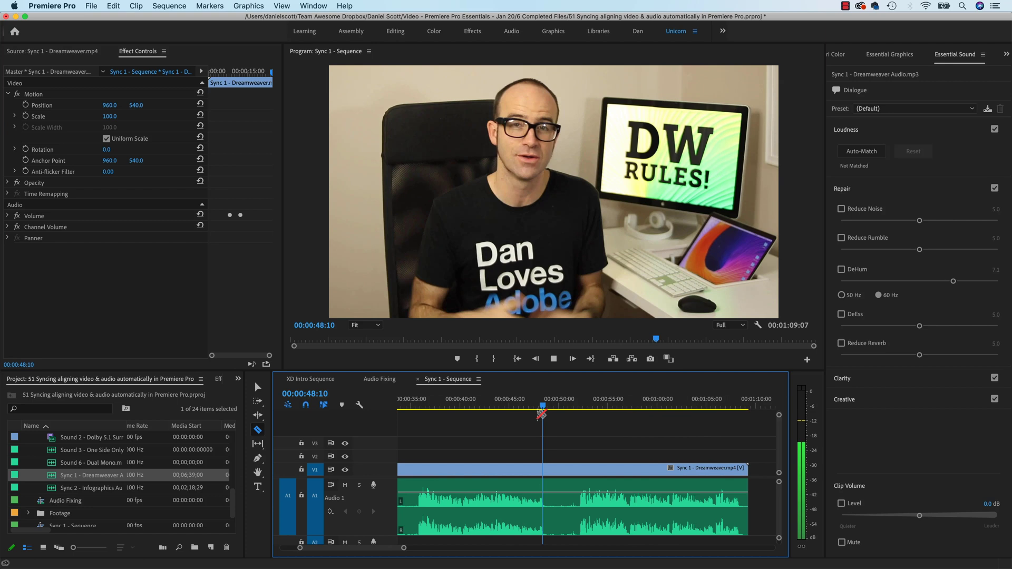
Step the playhead frame by frame between 00:00:51:23 and 00:00:52:10 to find the take's start.
left_click(578, 407)
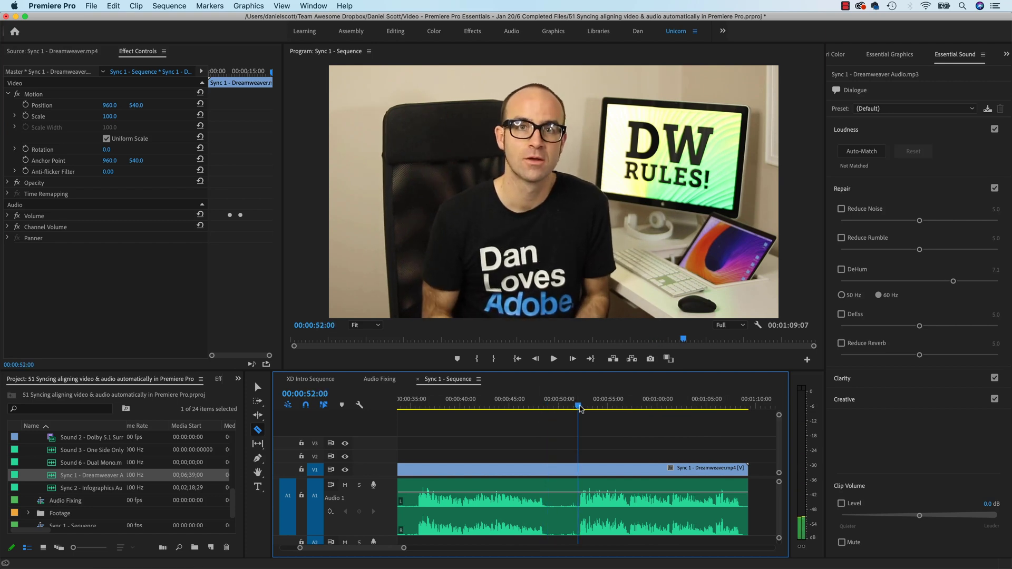
left_click_drag(578, 407, 580, 407)
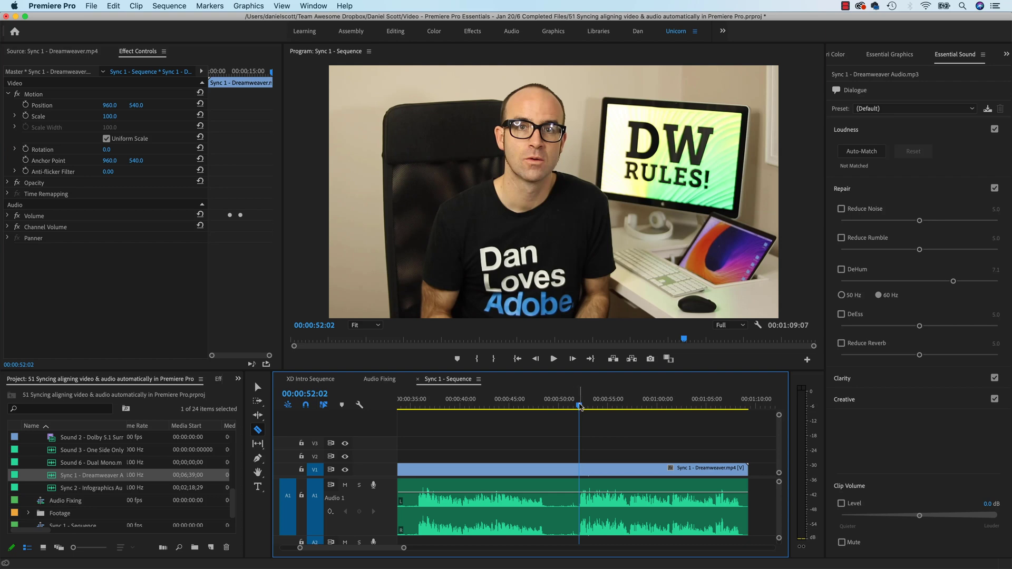
left_click(582, 407)
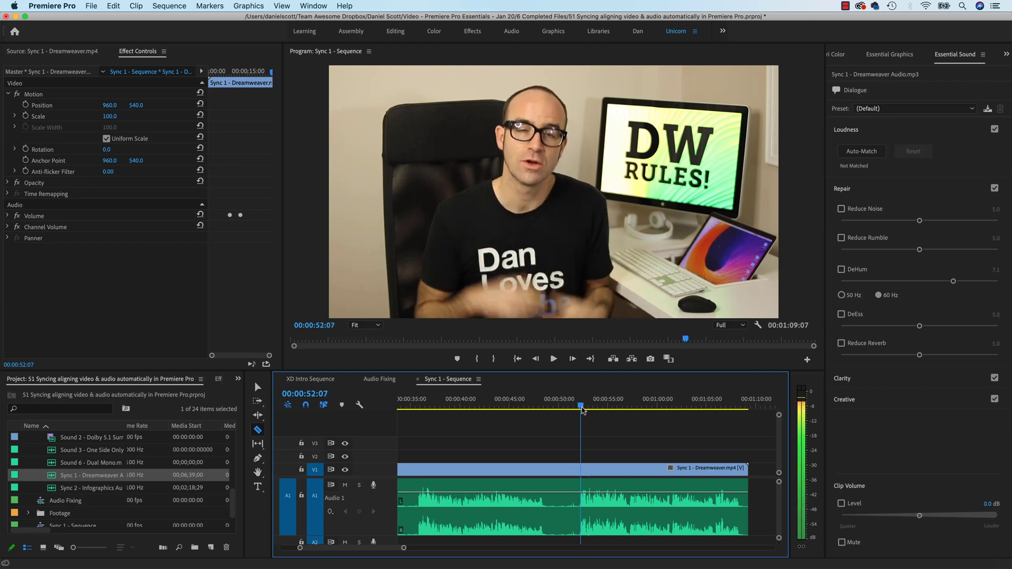
left_click(582, 407)
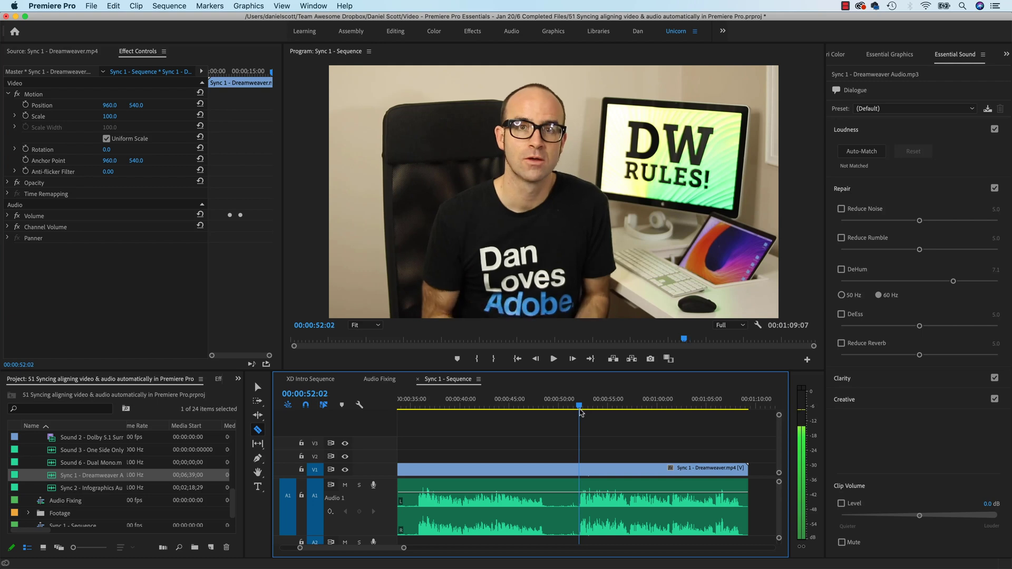
left_click(578, 408)
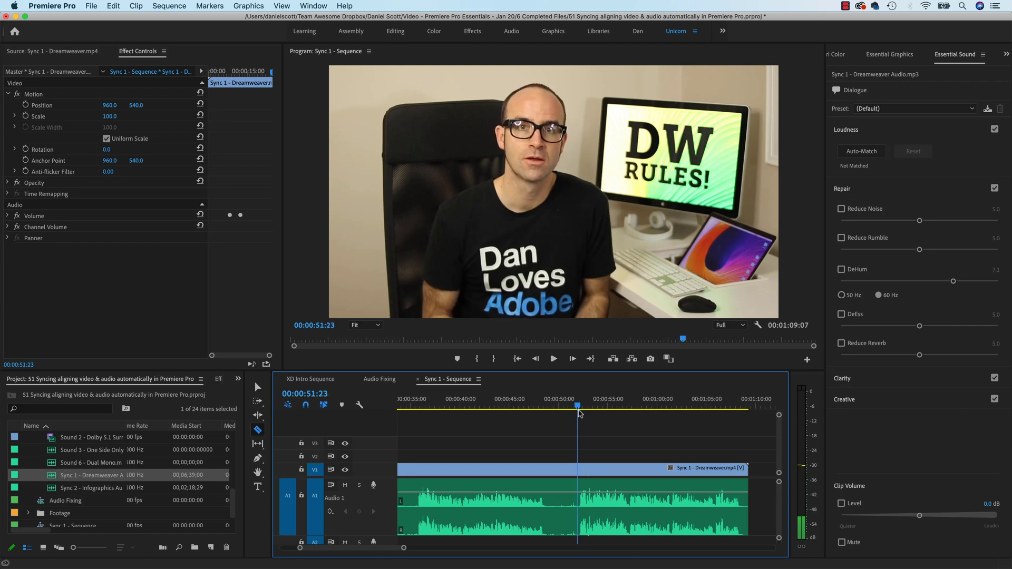
left_click(579, 409)
left_click(580, 410)
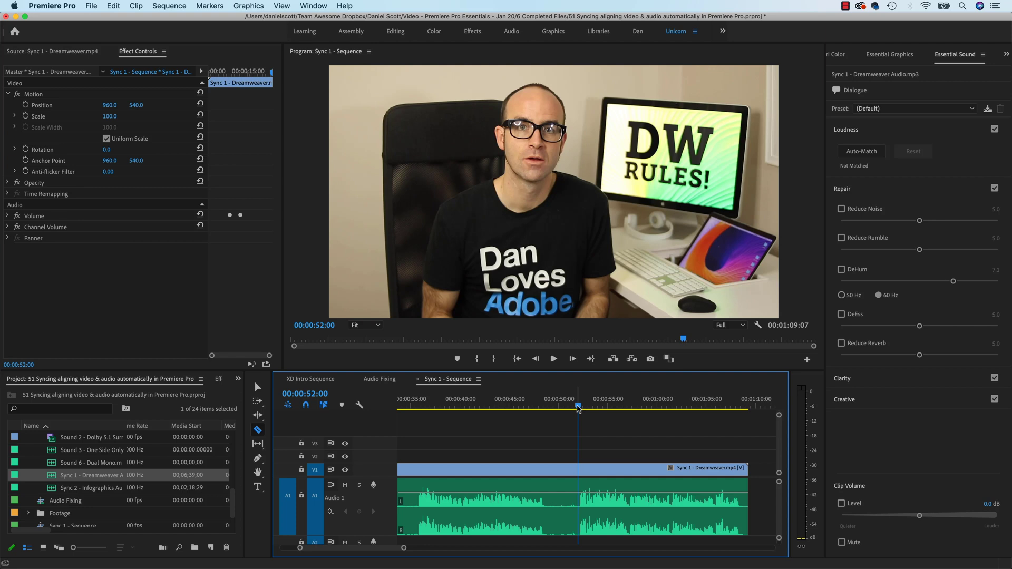
Scrub 00:00:51:23 to 00:00:52:07 listening to the audio to confirm the frame.
key("End")
scroll(551, 428, "up", 3)
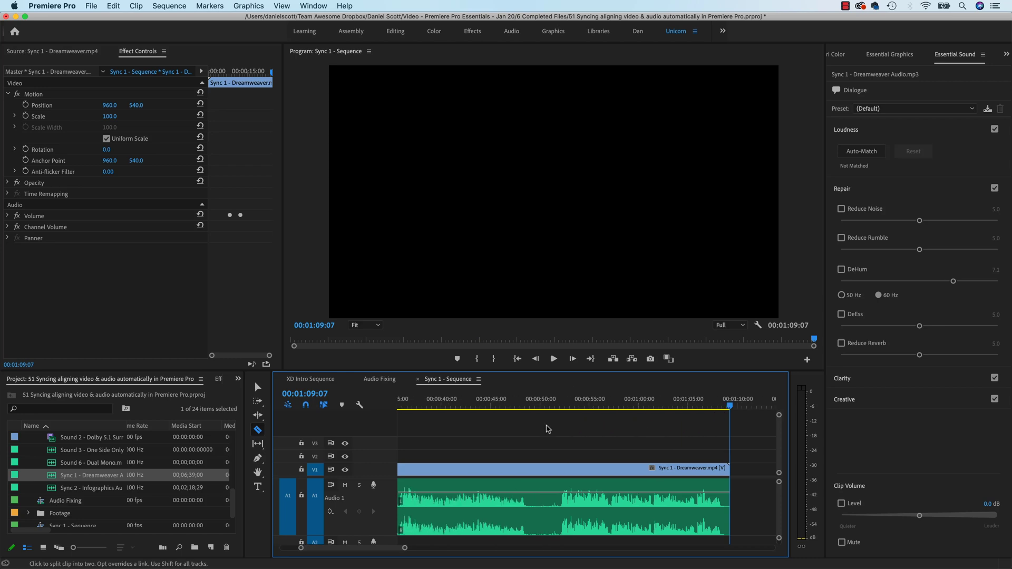
left_click(560, 404)
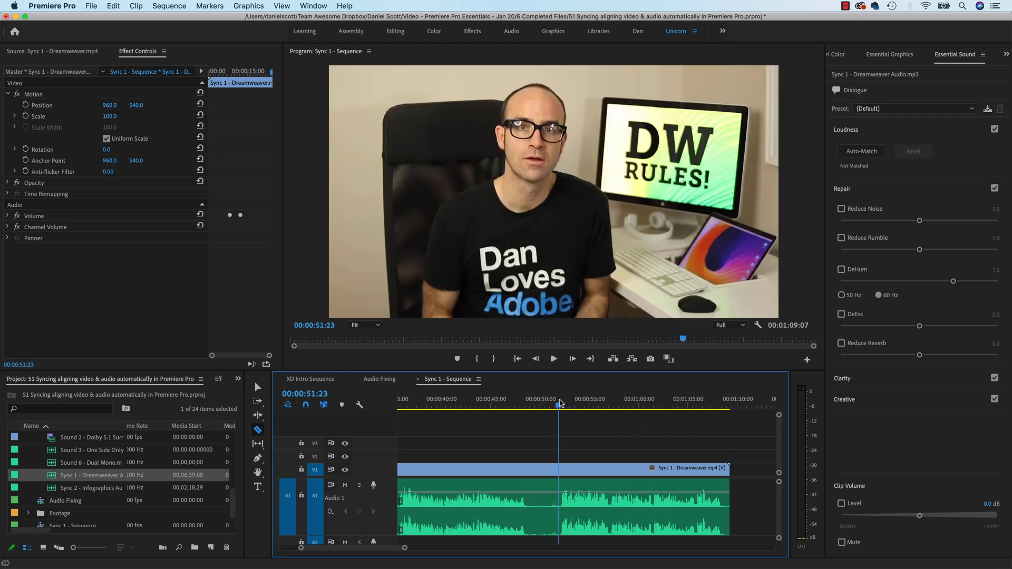
left_click(560, 403)
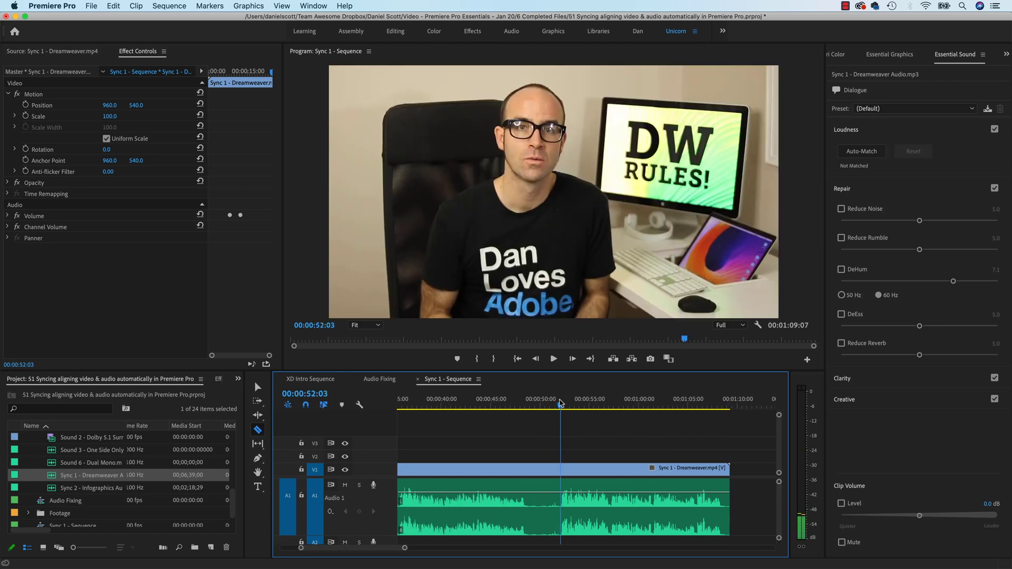
left_click_drag(560, 404, 559, 404)
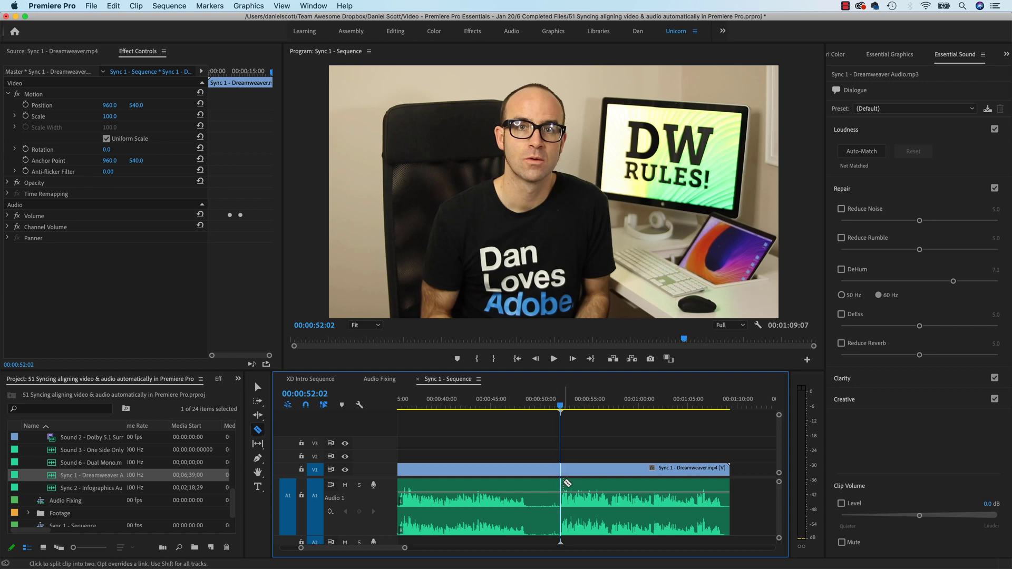
Razor-cut at 00:00:52:02, delete the false-start piece, and delete the gap to close it.
left_click(565, 472)
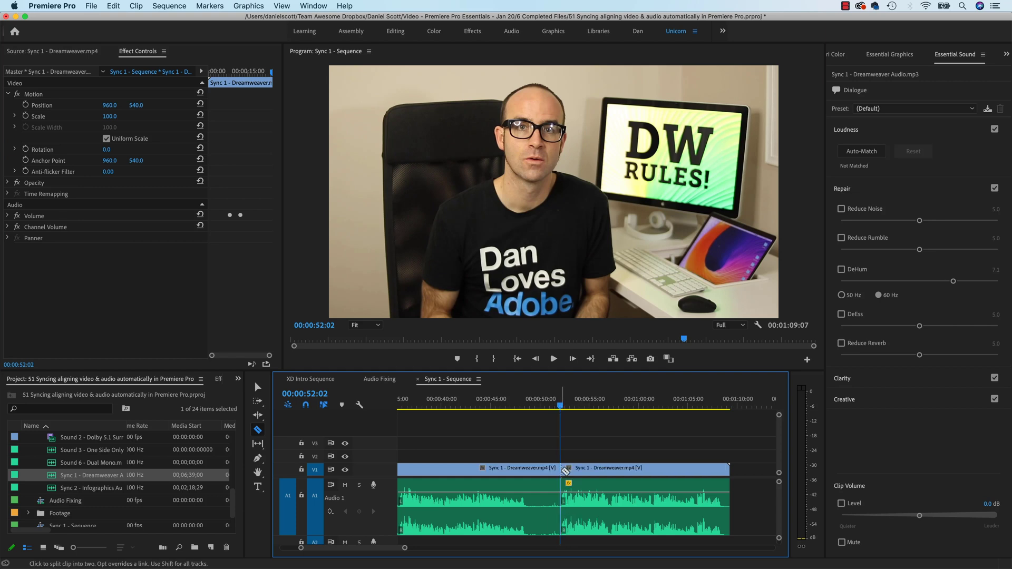
key("v")
left_click(525, 473)
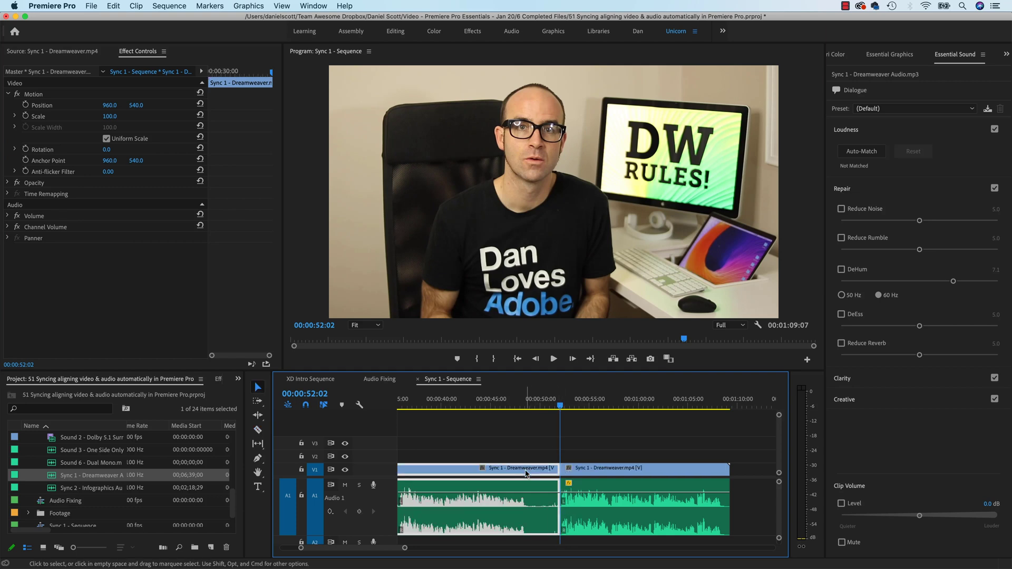
key("Delete")
left_click(522, 471)
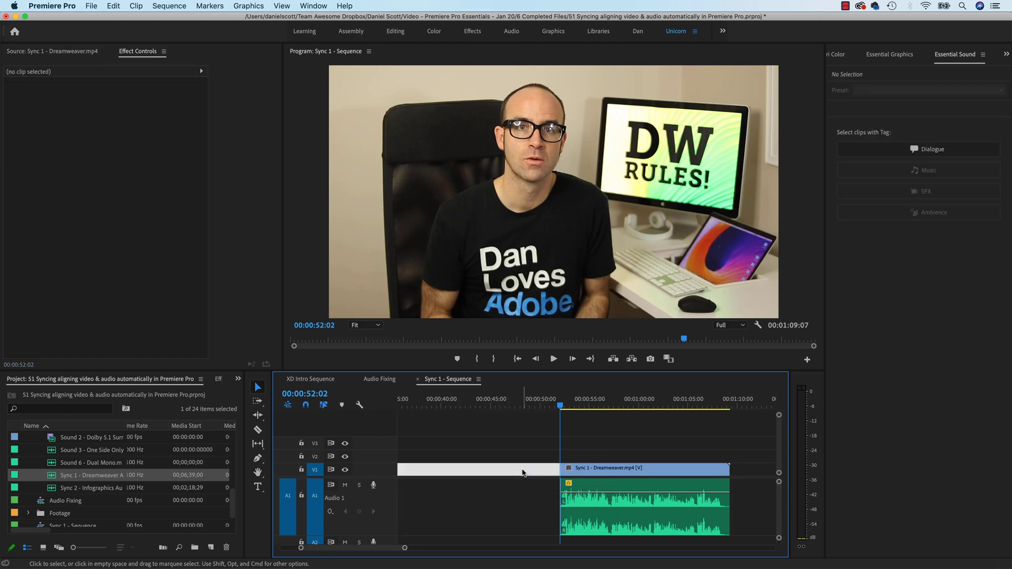
key("Delete")
Bring the shortened 00:00:41:18 sequence into view and park the playhead just before the new join.
scroll(523, 472, "up", 3)
key("super+z")
key("super+z")
scroll(524, 473, "up", 2)
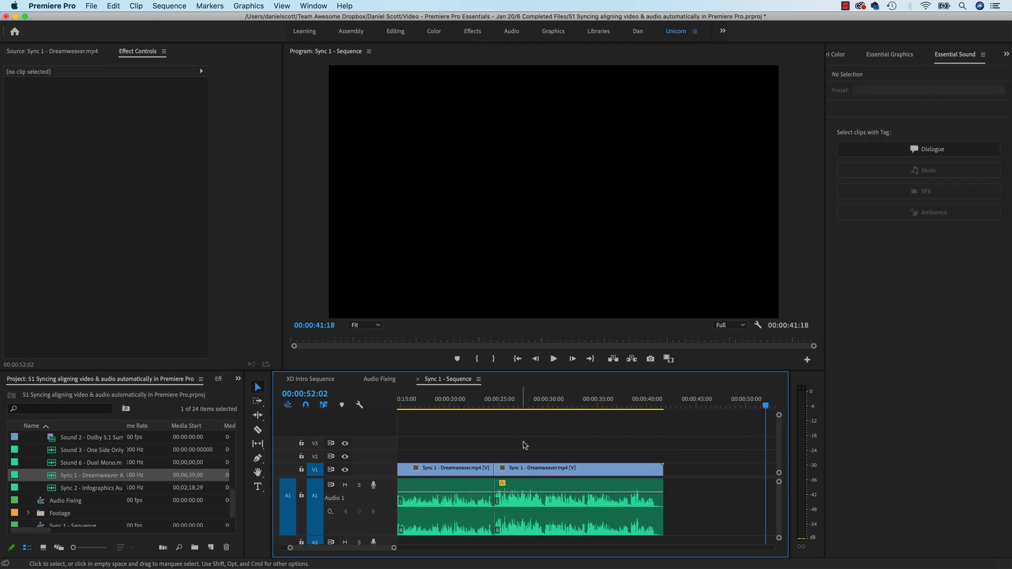
left_click(489, 404)
left_click(464, 404)
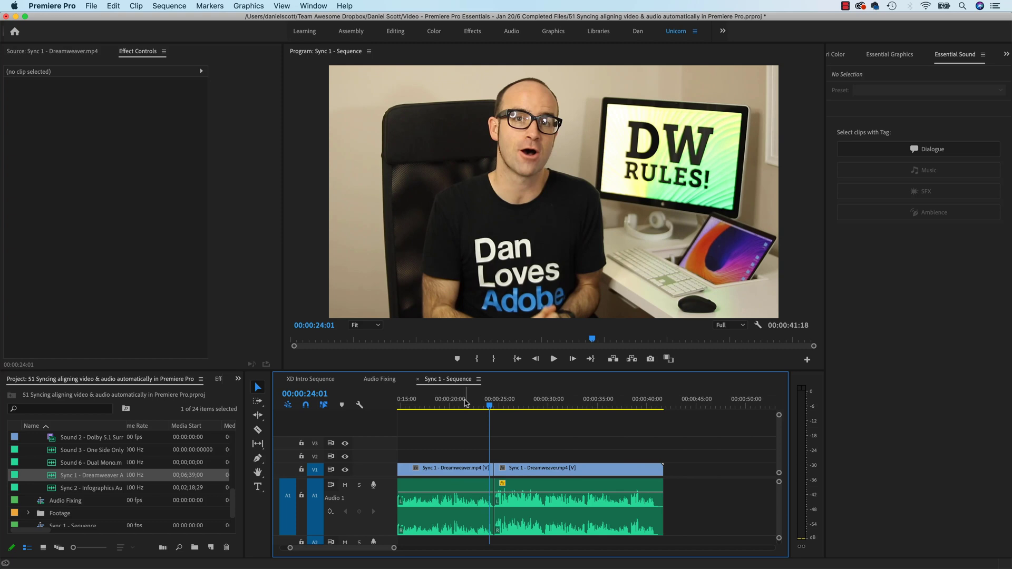
key("space")
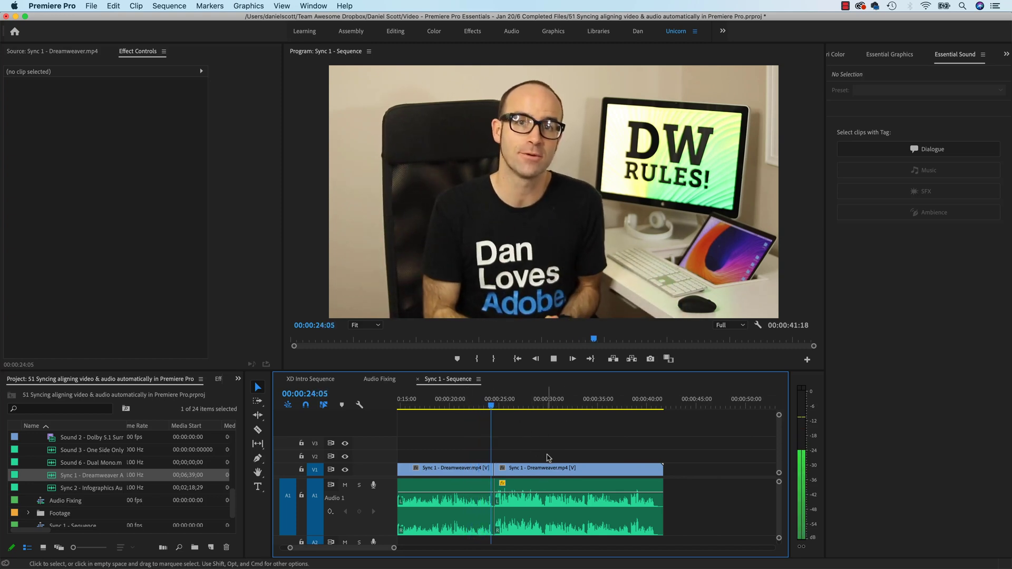
key("space")
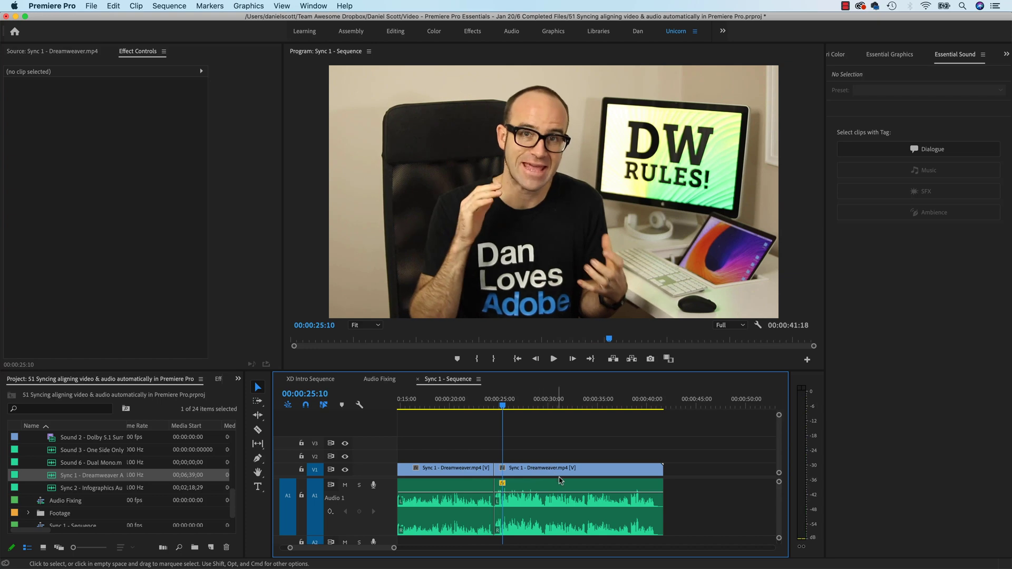
left_click_drag(538, 407, 578, 410)
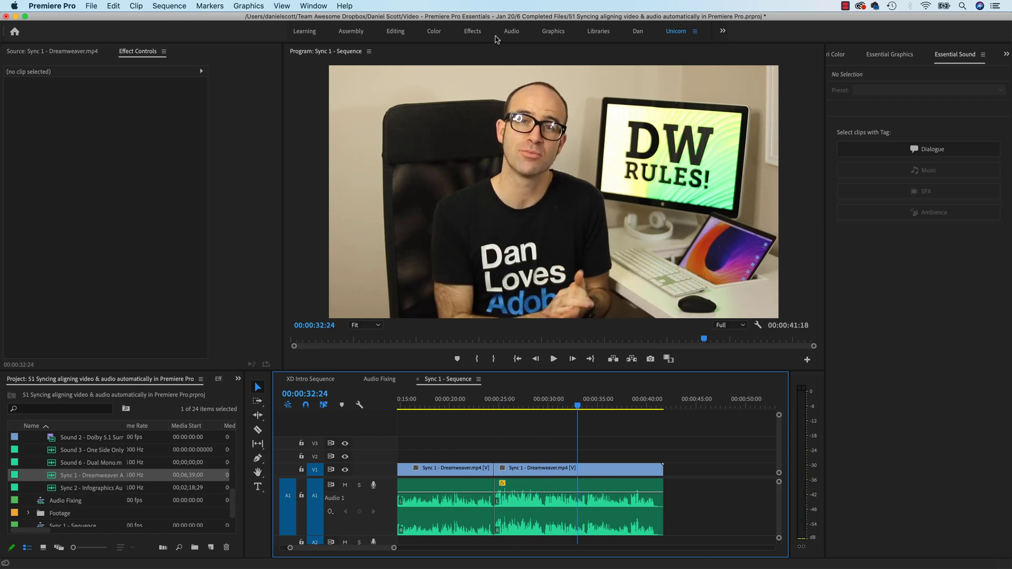